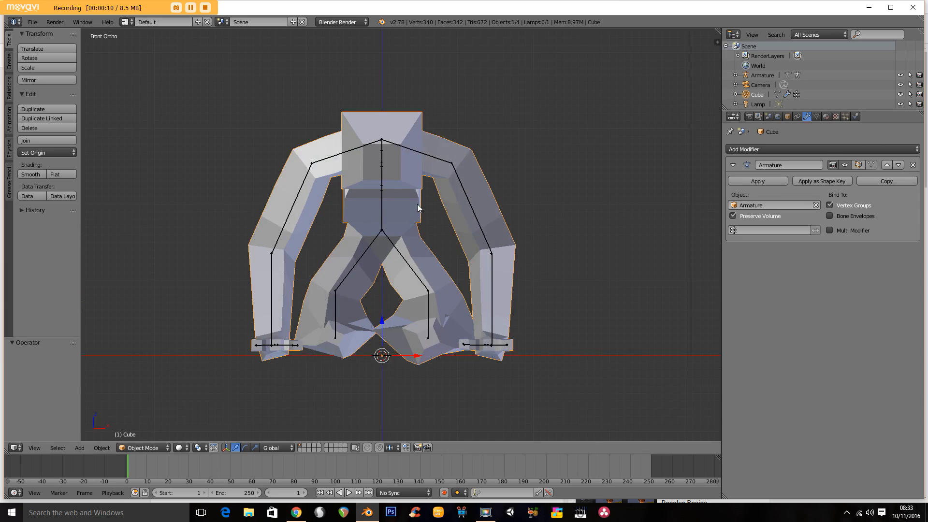
- Turn off X-Ray display for the armature so its bones no longer draw through the body mesh
{"action": "middle_click_drag", "start_coordinate": [411, 195], "coordinate": [367, 209]}
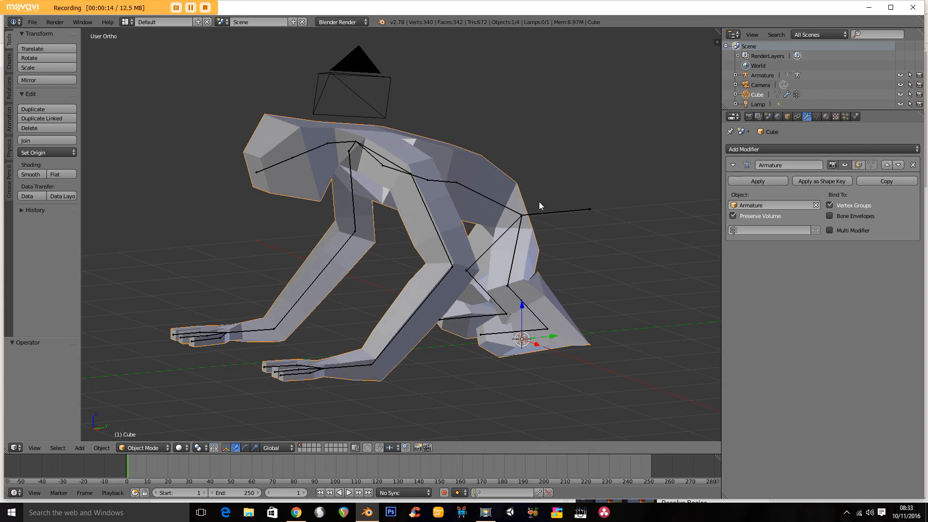
{"action": "right_click", "coordinate": [567, 210]}
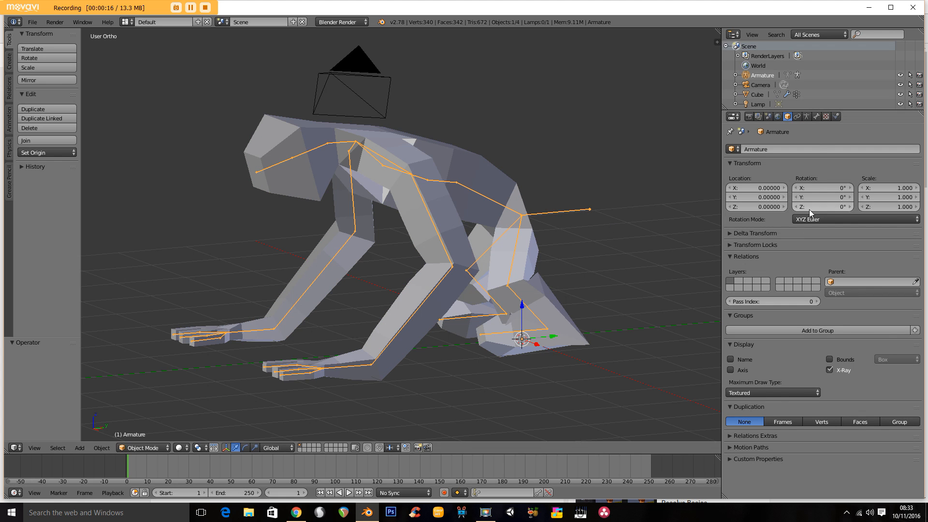
{"action": "left_click", "coordinate": [807, 118]}
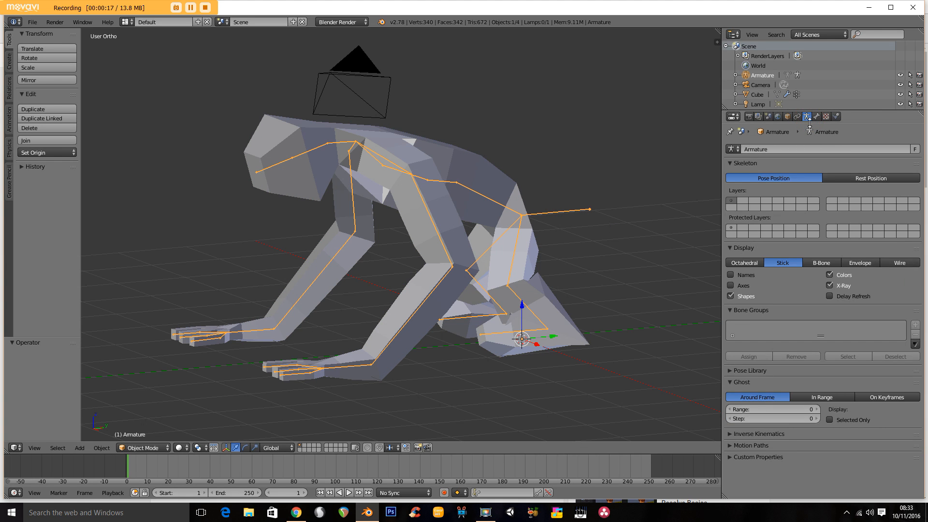
{"action": "left_click", "coordinate": [829, 285]}
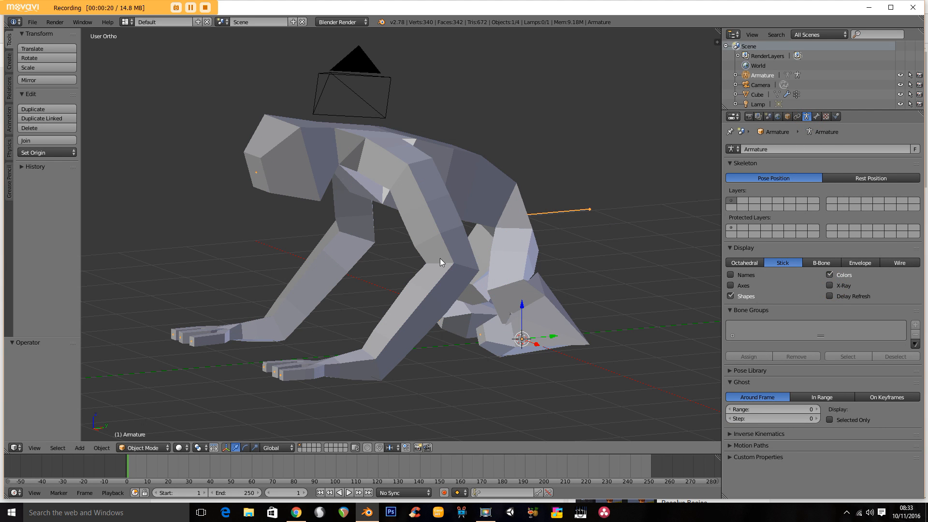
{"action": "middle_click_drag", "start_coordinate": [488, 199], "coordinate": [406, 238]}
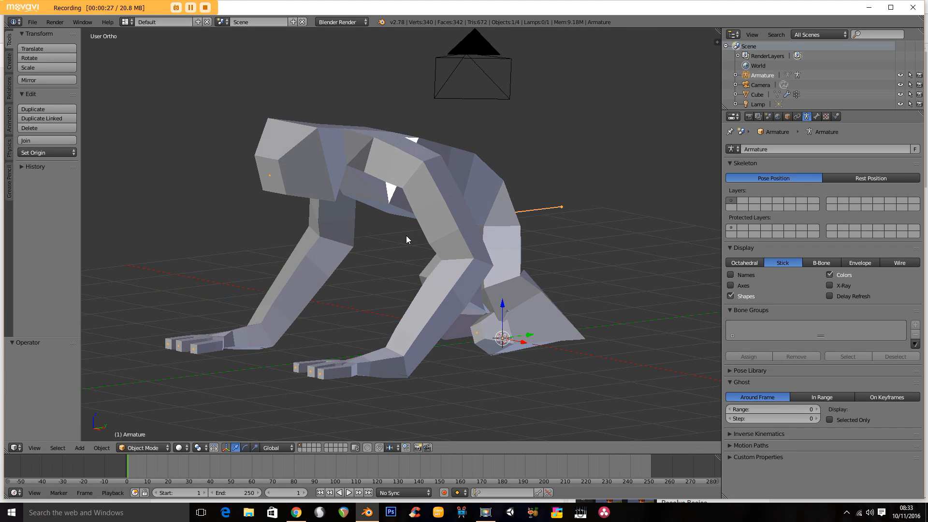
- Add a Multiresolution modifier to the body mesh and move it above the Armature modifier
{"action": "right_click", "coordinate": [307, 138]}
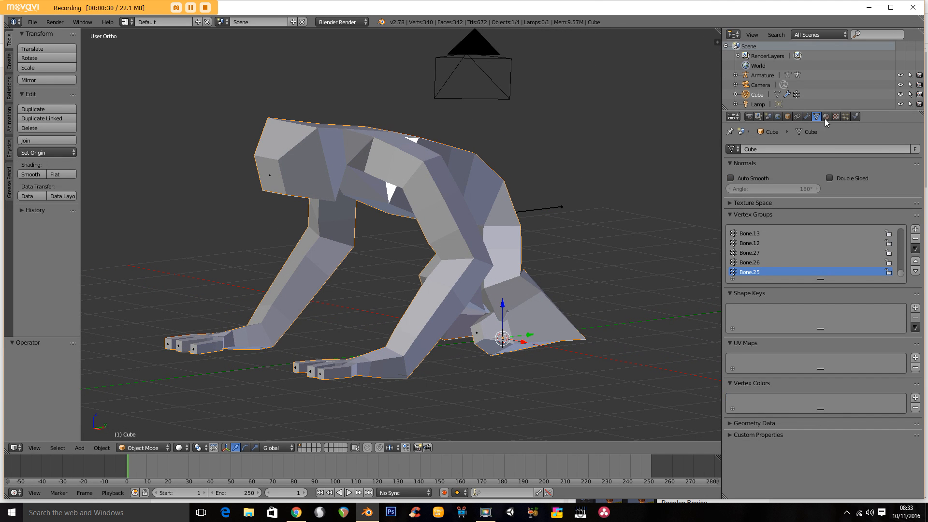
{"action": "left_click", "coordinate": [806, 116]}
{"action": "left_click", "coordinate": [777, 149]}
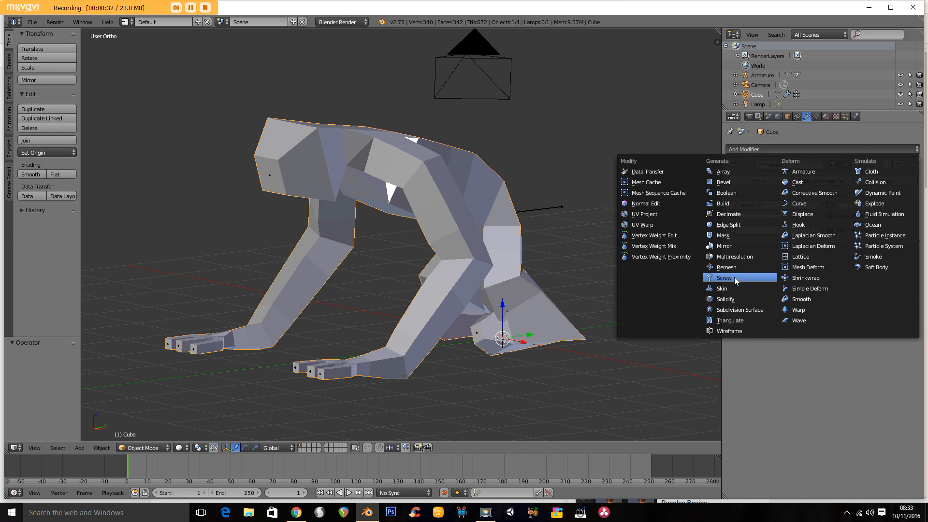
{"action": "left_click", "coordinate": [747, 256]}
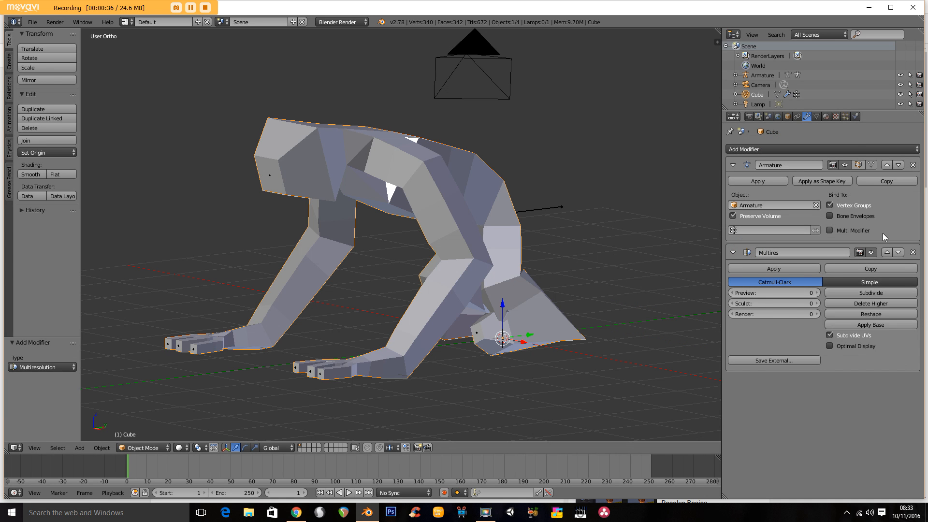
{"action": "left_click", "coordinate": [886, 252]}
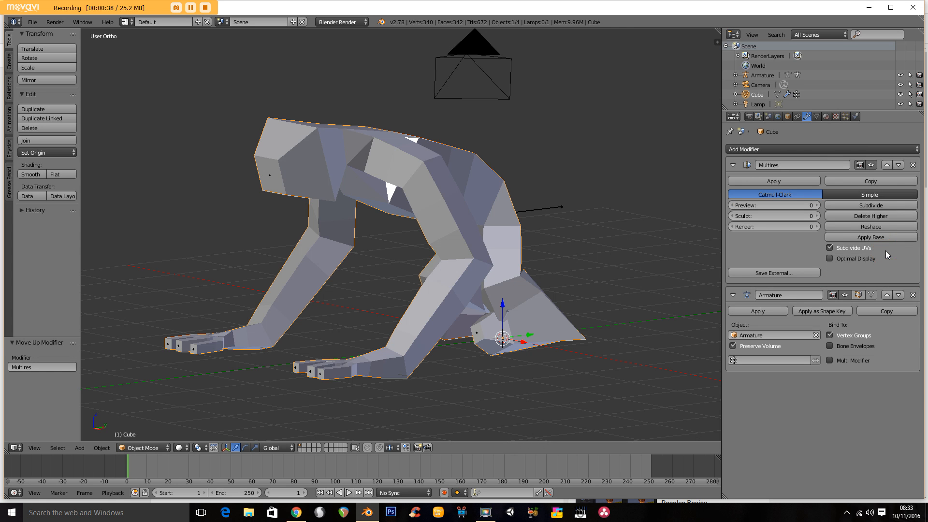
- Subdivide the body mesh to level 6 with the Catmull-Clark Multiresolution modifier
{"action": "left_click", "coordinate": [858, 209]}
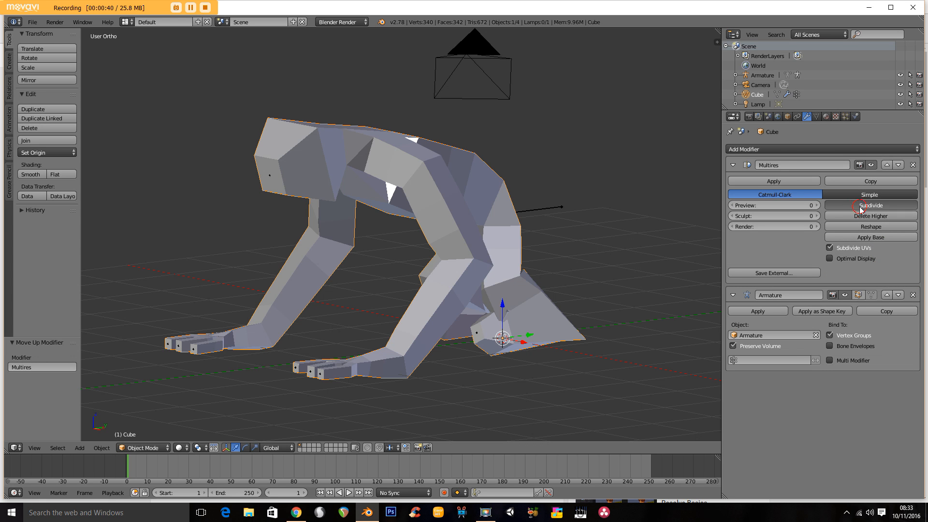
{"action": "left_click", "coordinate": [859, 210]}
{"action": "left_click", "coordinate": [860, 210]}
{"action": "left_click", "coordinate": [859, 209]}
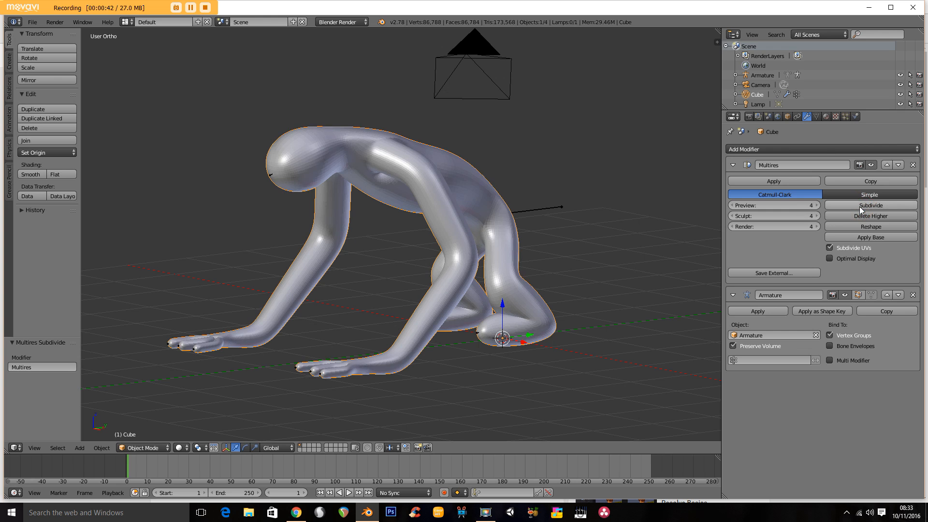
{"action": "left_click", "coordinate": [836, 209]}
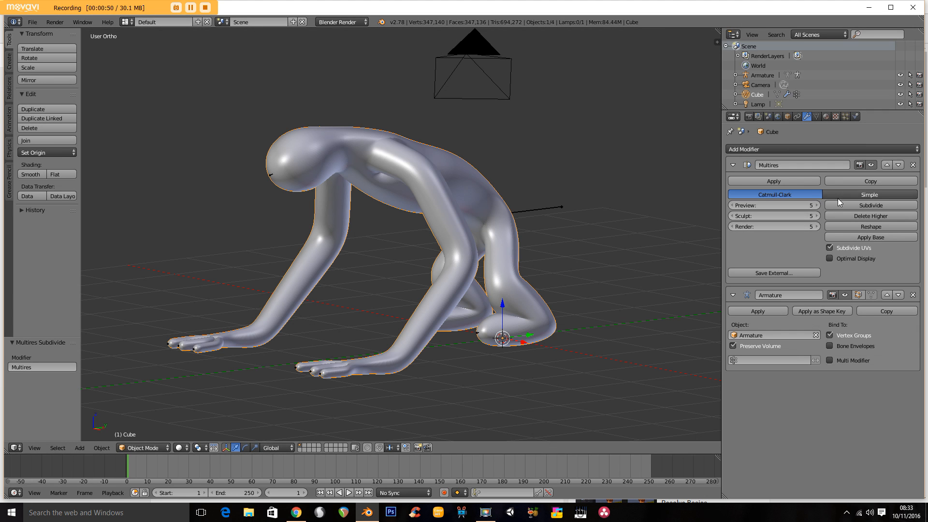
{"action": "left_click", "coordinate": [857, 207]}
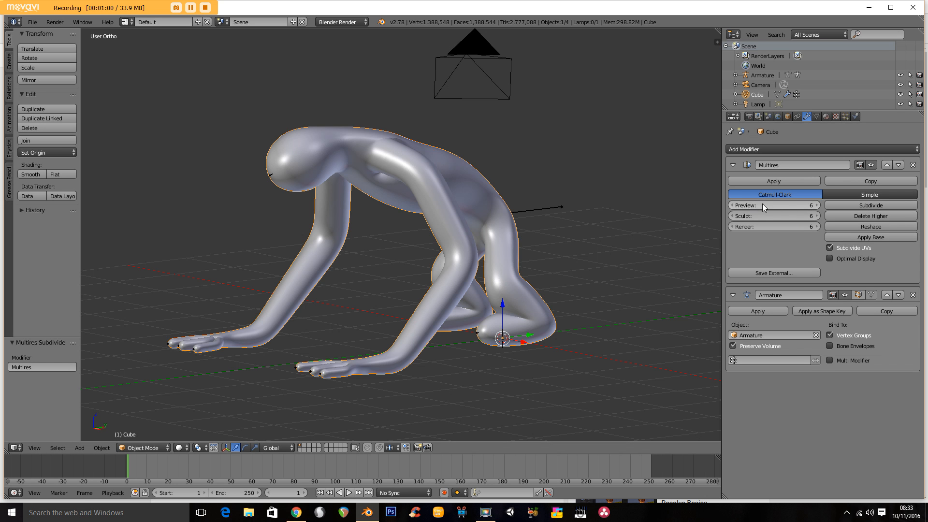
- Switch the body mesh to Sculpt Mode and choose the Clay Strips brush
{"action": "middle_click_drag", "start_coordinate": [451, 211], "coordinate": [522, 200]}
{"action": "middle_click_drag", "start_coordinate": [261, 330], "coordinate": [264, 308]}
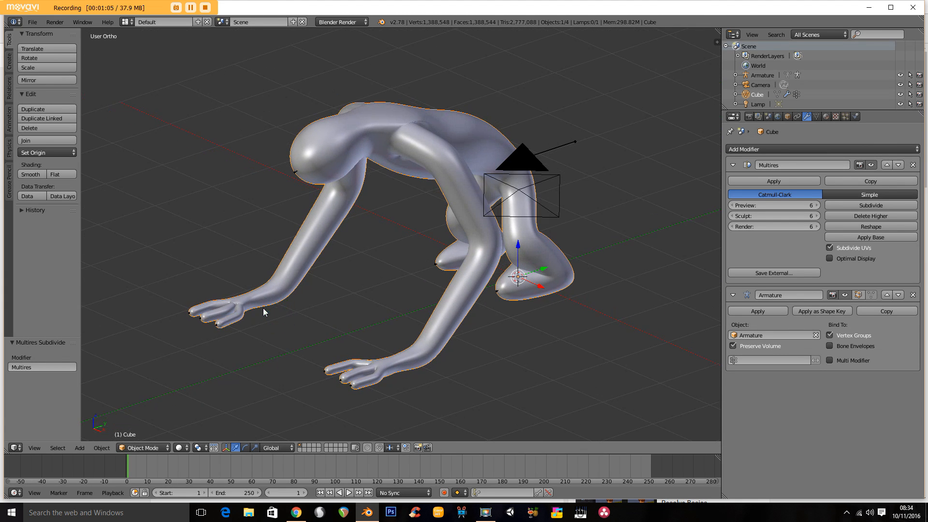
{"action": "left_click", "coordinate": [146, 446]}
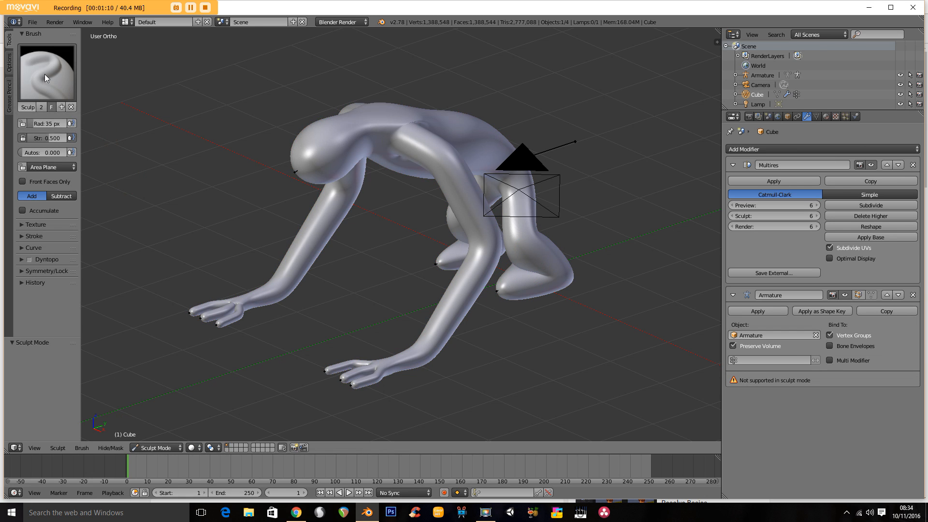
{"action": "left_click", "coordinate": [46, 77]}
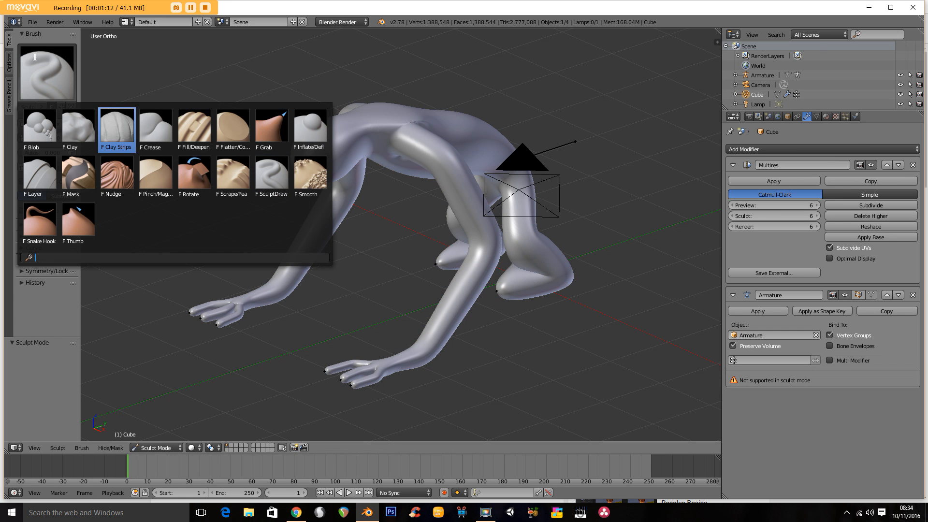
{"action": "left_click", "coordinate": [117, 117]}
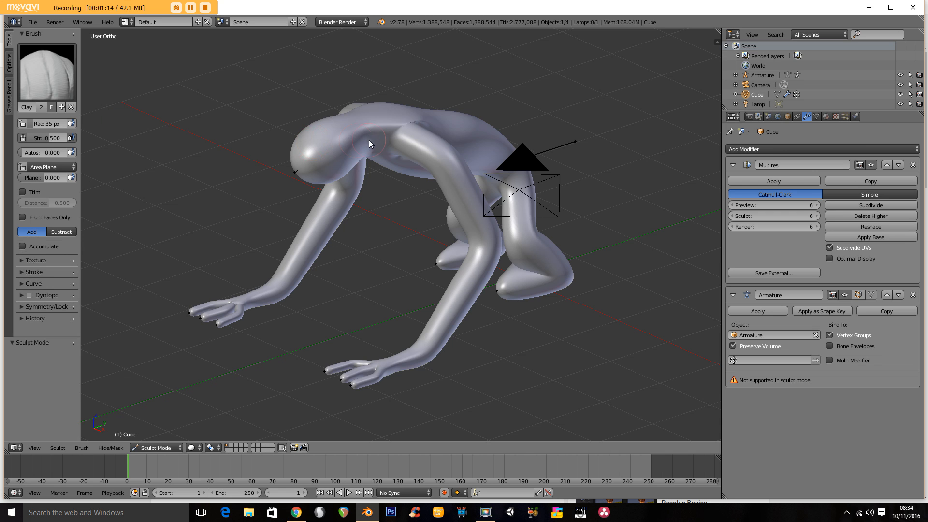
- Sculpt mirrored Clay Strips strokes along both upper arms from the shoulders downward, using a 35 px radius
{"action": "scroll", "coordinate": [370, 140], "scroll_direction": "up", "scroll_amount": 8}
{"action": "scroll", "coordinate": [340, 153], "scroll_direction": "down", "scroll_amount": 8}
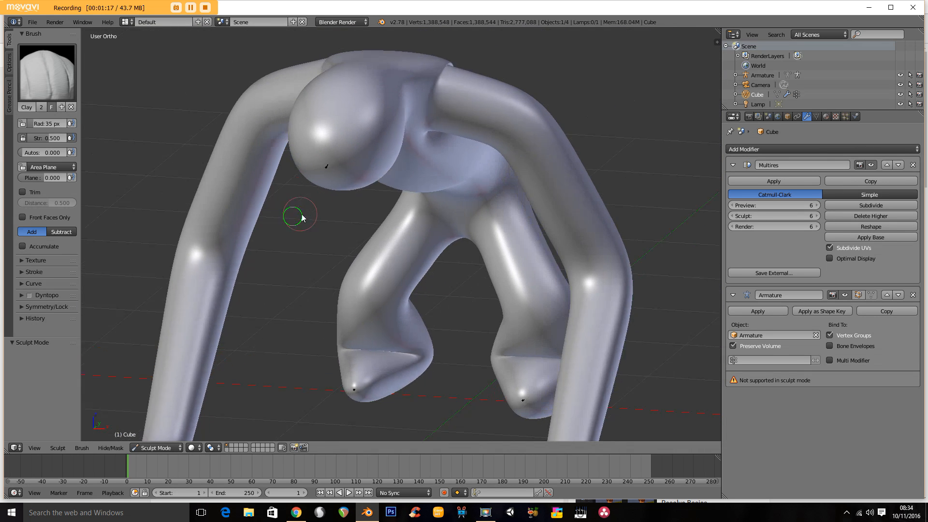
{"action": "middle_click_drag", "start_coordinate": [302, 214], "coordinate": [306, 147]}
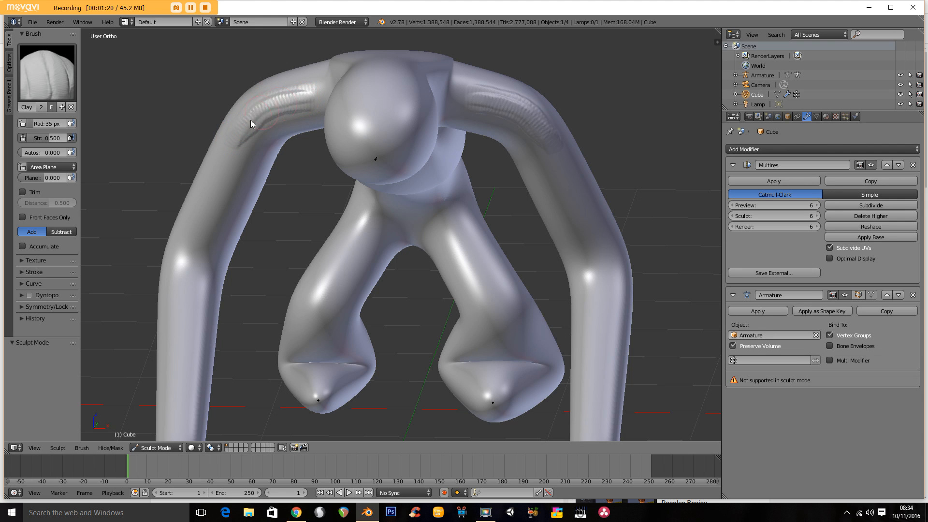
{"action": "middle_click_drag", "start_coordinate": [323, 102], "coordinate": [338, 108]}
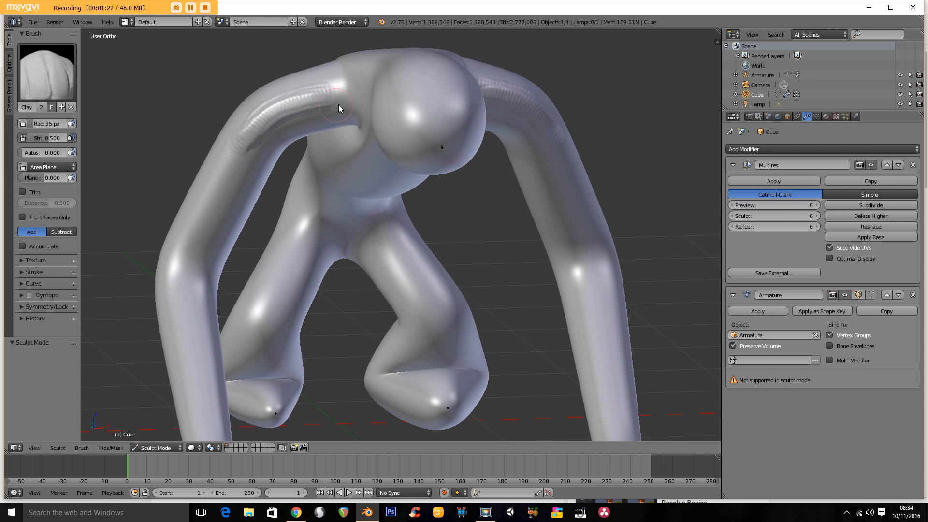
{"action": "mouse_move", "coordinate": [255, 99]}
{"action": "middle_mouse_down"}
{"action": "mouse_move", "coordinate": [361, 120]}
{"action": "mouse_move", "coordinate": [387, 116]}
{"action": "middle_mouse_up"}
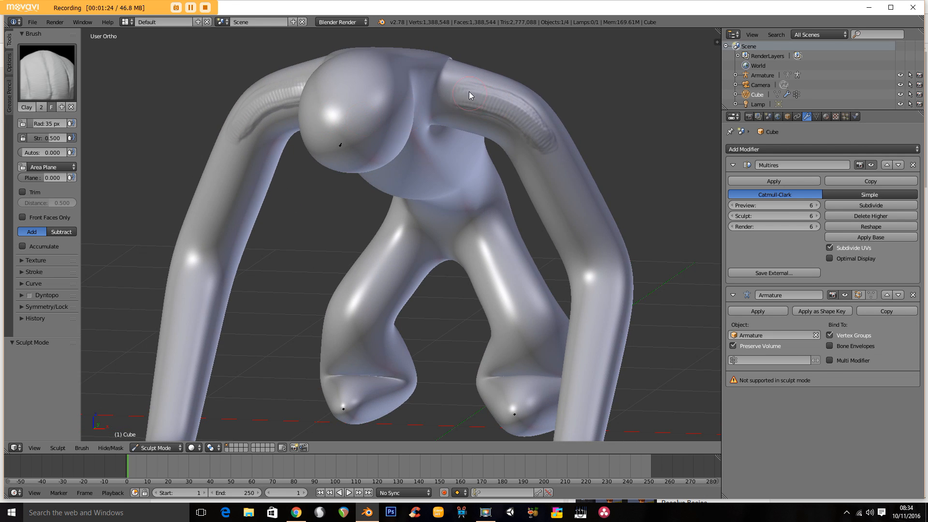
- Check the mirror axis in the sculpt symmetry settings and compare both arms in the front view
{"action": "left_click", "coordinate": [23, 308]}
{"action": "scroll", "coordinate": [48, 227], "scroll_direction": "down", "scroll_amount": 5}
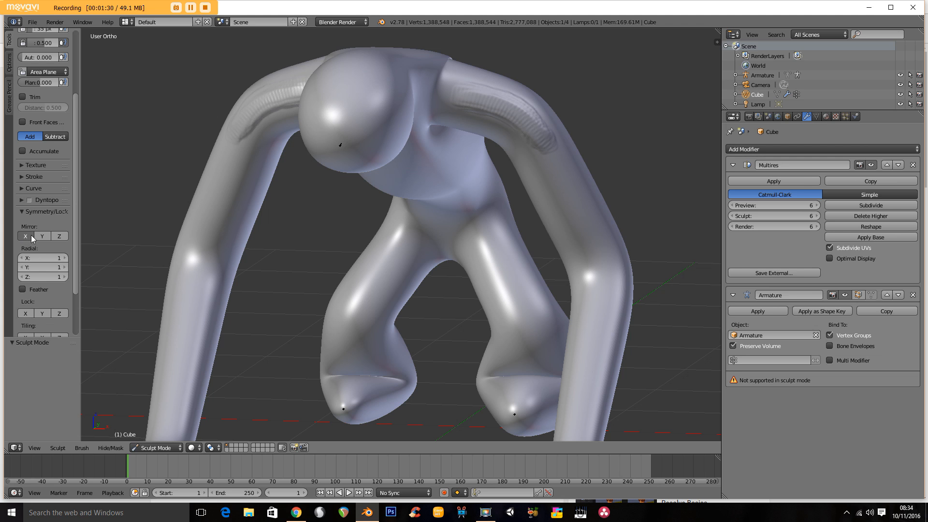
{"action": "left_click", "coordinate": [22, 212]}
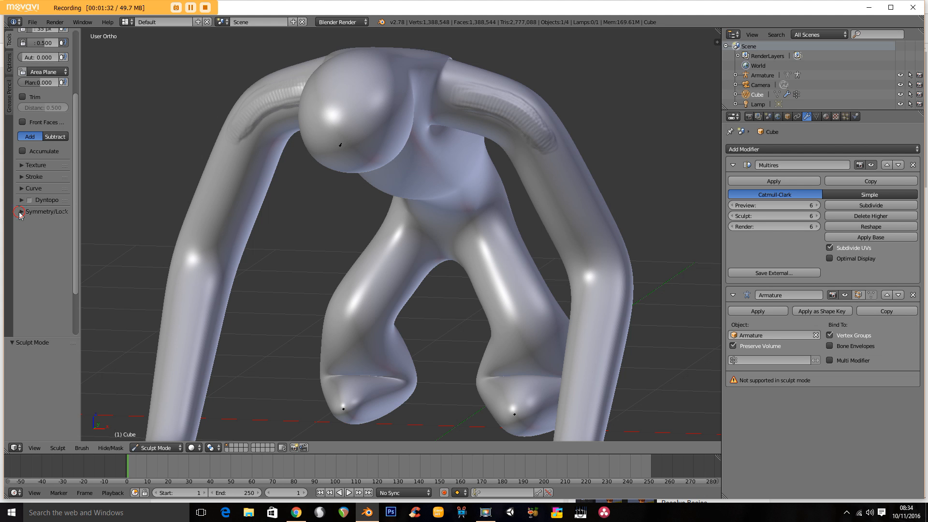
{"action": "key", "text": "KP_1"}
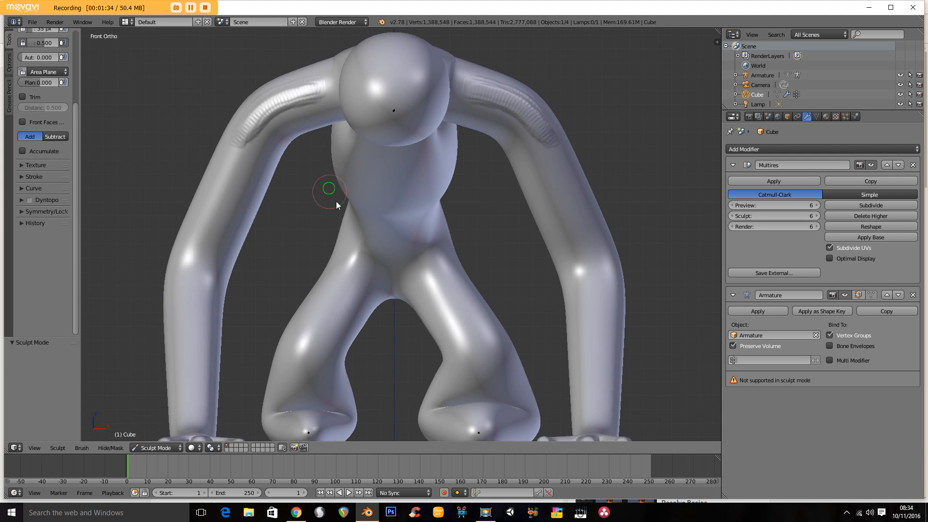
{"action": "scroll", "coordinate": [336, 201], "scroll_direction": "down", "scroll_amount": 3}
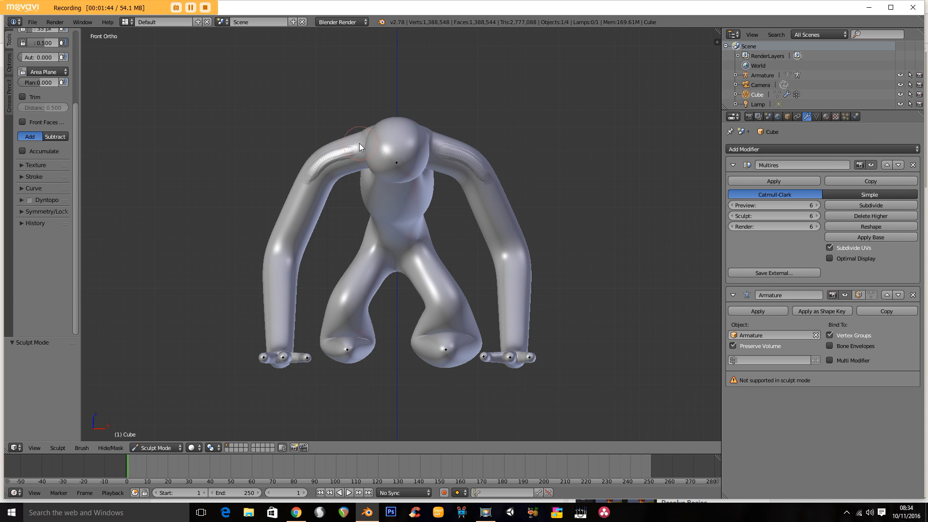
{"action": "middle_click_drag", "start_coordinate": [390, 208], "coordinate": [463, 257]}
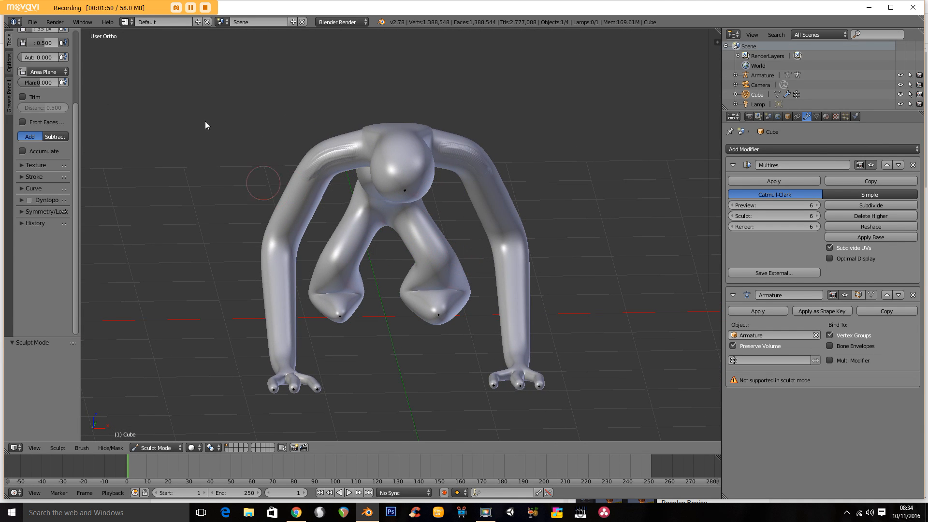
- Widen the tool shelf so the brush settings show their full names
{"action": "left_click_drag", "start_coordinate": [79, 161], "coordinate": [117, 144]}
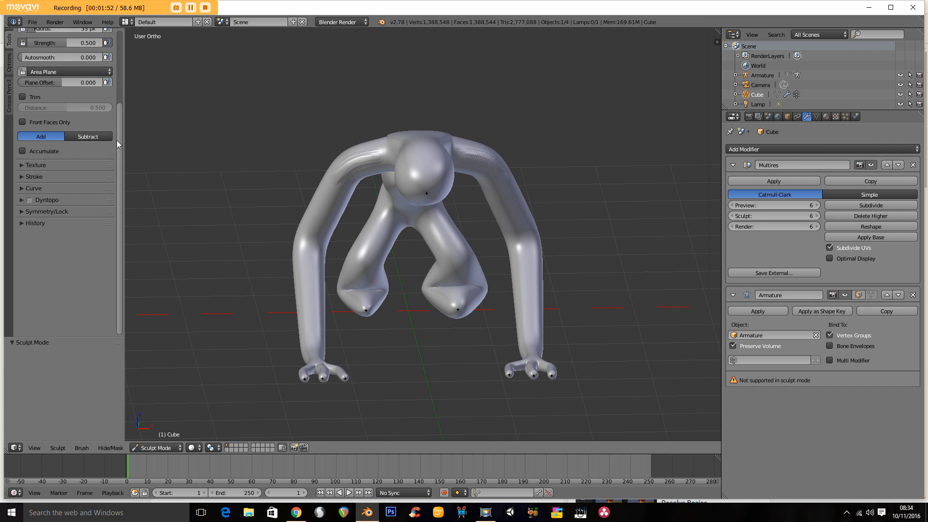
{"action": "scroll", "coordinate": [120, 119], "scroll_direction": "up", "scroll_amount": 5}
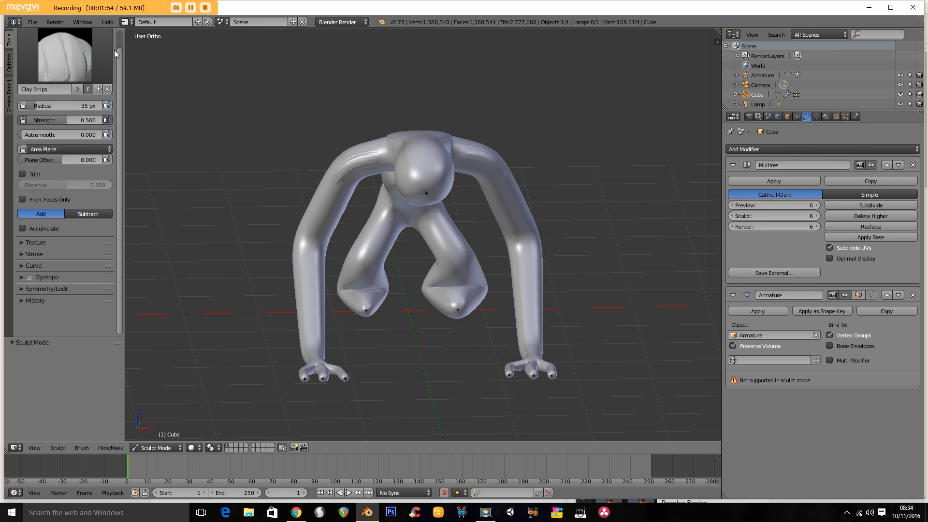
- Set the Clay Strips brush radius to 222 px and sculpt volume onto the shoulders and upper back
{"action": "middle_click_drag", "start_coordinate": [451, 293], "coordinate": [431, 283]}
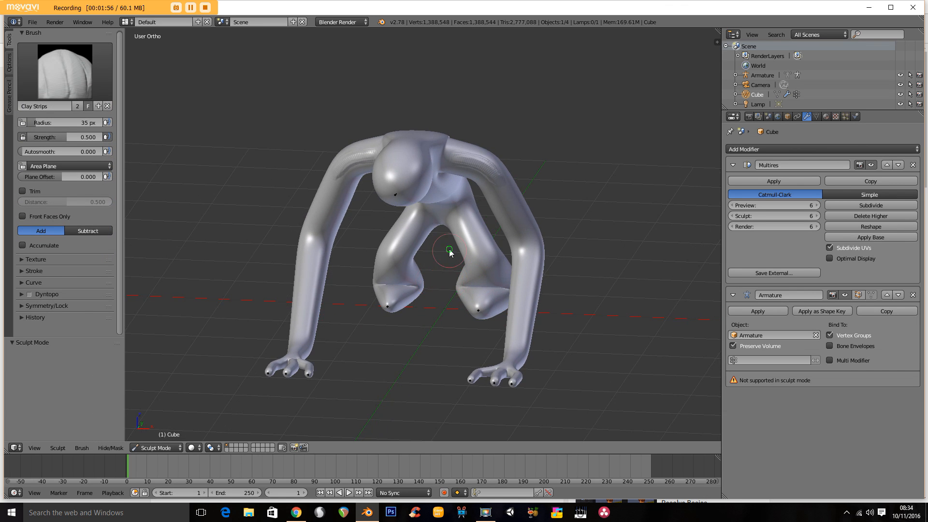
{"action": "scroll", "coordinate": [451, 251], "scroll_direction": "up", "scroll_amount": 2}
{"action": "middle_click_drag", "start_coordinate": [444, 118], "coordinate": [375, 282], "text": "shift"}
{"action": "scroll", "coordinate": [401, 249], "scroll_direction": "up", "scroll_amount": 2}
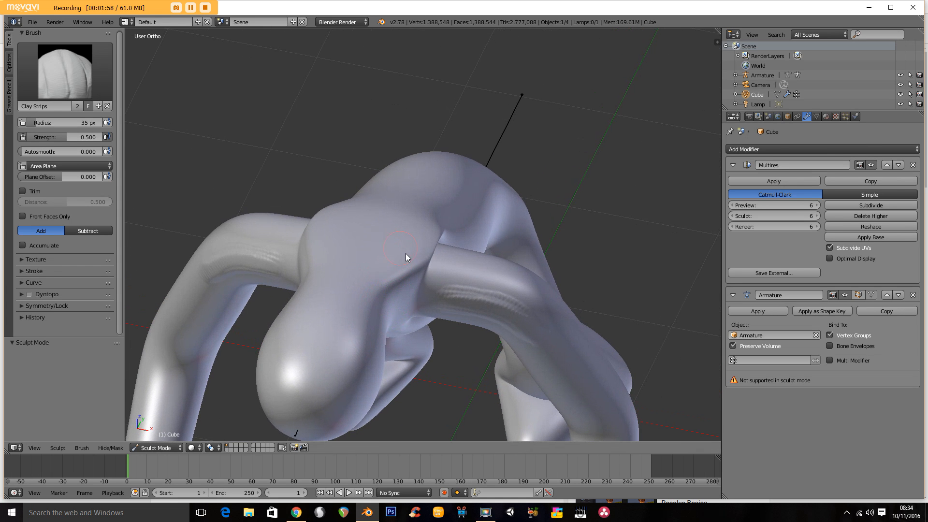
{"action": "key", "text": "f"}
{"action": "left_click", "coordinate": [455, 285]}
{"action": "left_click_drag", "start_coordinate": [50, 124], "coordinate": [38, 124]}
{"action": "mouse_move", "coordinate": [423, 268]}
{"action": "left_mouse_down"}
{"action": "mouse_move", "coordinate": [442, 286]}
{"action": "mouse_move", "coordinate": [452, 271]}
{"action": "mouse_move", "coordinate": [442, 274]}
{"action": "left_mouse_up"}
{"action": "mouse_move", "coordinate": [430, 287]}
{"action": "middle_mouse_down"}
{"action": "mouse_move", "coordinate": [392, 261]}
{"action": "mouse_move", "coordinate": [512, 289]}
{"action": "middle_mouse_up"}
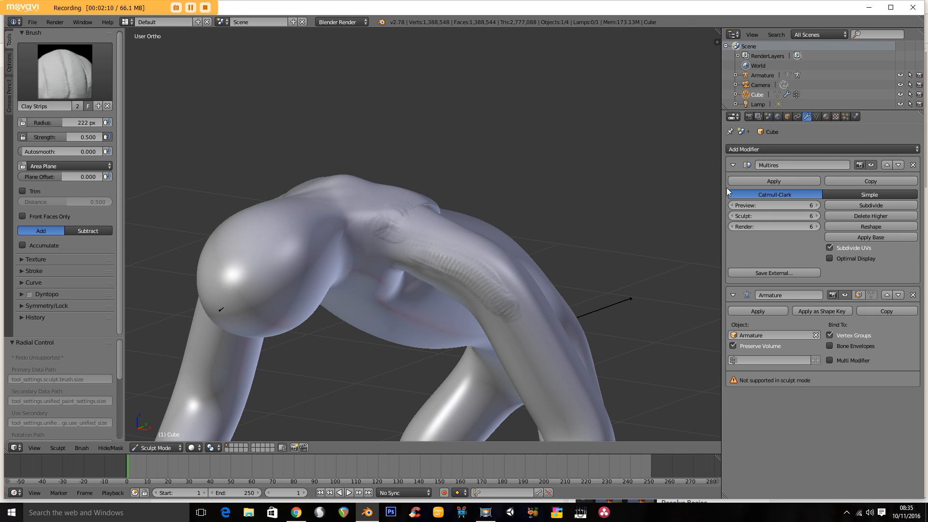
{"action": "mouse_move", "coordinate": [421, 233]}
{"action": "middle_mouse_down"}
{"action": "mouse_move", "coordinate": [425, 239]}
{"action": "mouse_move", "coordinate": [308, 251]}
{"action": "mouse_move", "coordinate": [458, 242]}
{"action": "mouse_move", "coordinate": [470, 231]}
{"action": "mouse_move", "coordinate": [402, 182]}
{"action": "mouse_move", "coordinate": [416, 161]}
{"action": "mouse_move", "coordinate": [329, 245]}
{"action": "mouse_move", "coordinate": [267, 251]}
{"action": "mouse_move", "coordinate": [287, 251]}
{"action": "middle_mouse_up"}
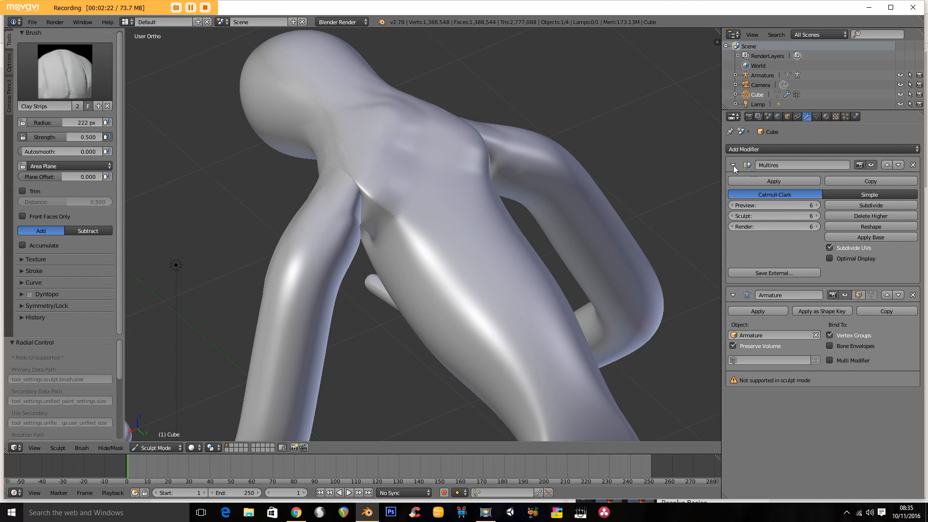
{"action": "middle_click_drag", "start_coordinate": [370, 181], "coordinate": [460, 169]}
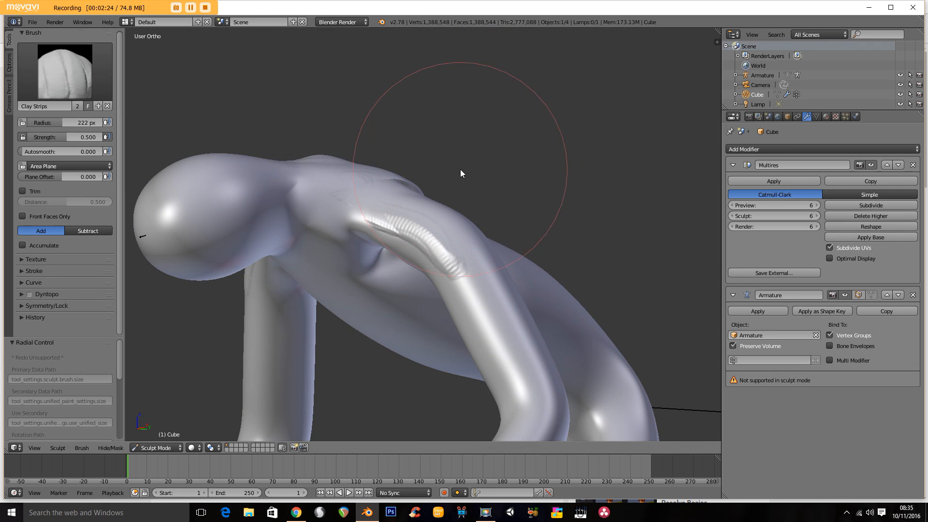
{"action": "mouse_move", "coordinate": [351, 264]}
{"action": "middle_mouse_down", "text": "shift"}
{"action": "mouse_move", "coordinate": [359, 234]}
{"action": "mouse_move", "coordinate": [418, 144]}
{"action": "mouse_move", "coordinate": [399, 262]}
{"action": "mouse_move", "coordinate": [414, 210]}
{"action": "mouse_move", "coordinate": [422, 241]}
{"action": "mouse_move", "coordinate": [518, 257]}
{"action": "middle_mouse_up", "text": "shift"}
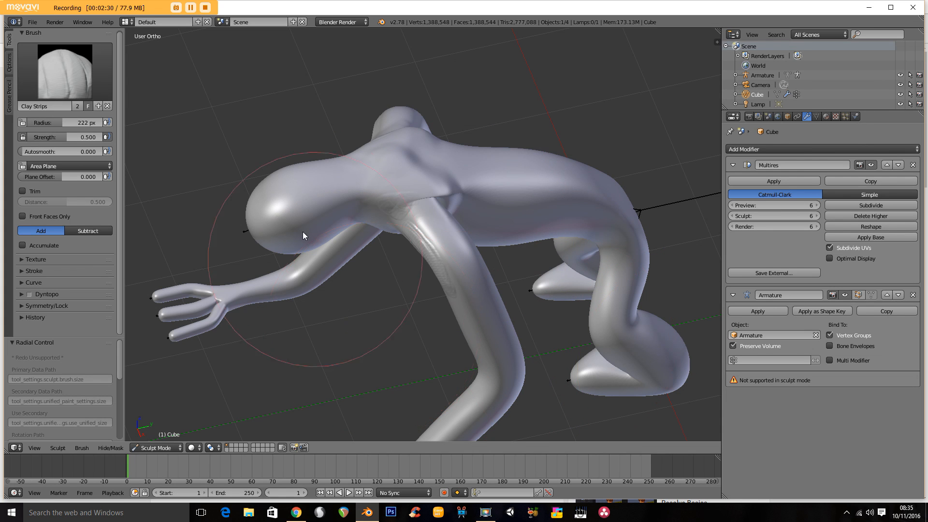
{"action": "middle_click_drag", "start_coordinate": [463, 312], "coordinate": [503, 259]}
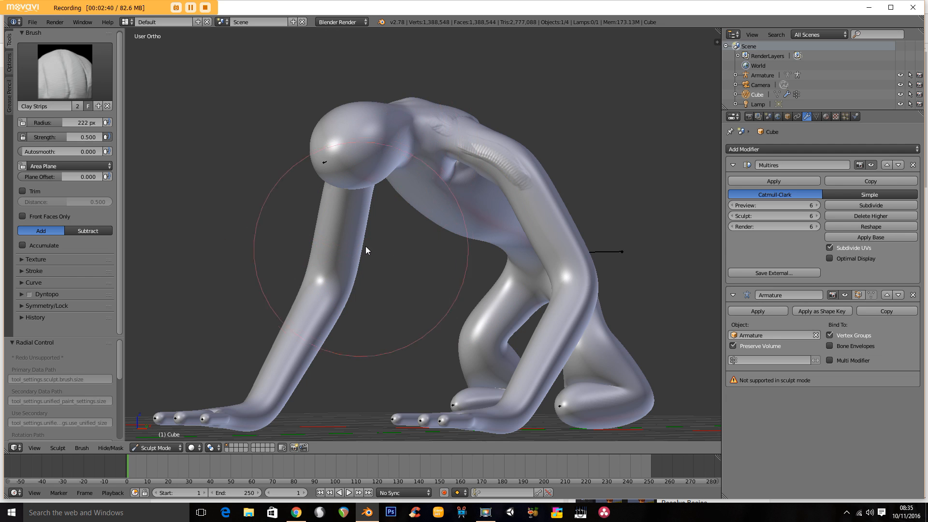
- Switch to the Snake Hook brush and set its radius to 96 px
{"action": "mouse_move", "coordinate": [352, 207]}
{"action": "middle_mouse_down"}
{"action": "mouse_move", "coordinate": [408, 215]}
{"action": "mouse_move", "coordinate": [398, 224]}
{"action": "middle_mouse_up"}
{"action": "left_click", "coordinate": [64, 78]}
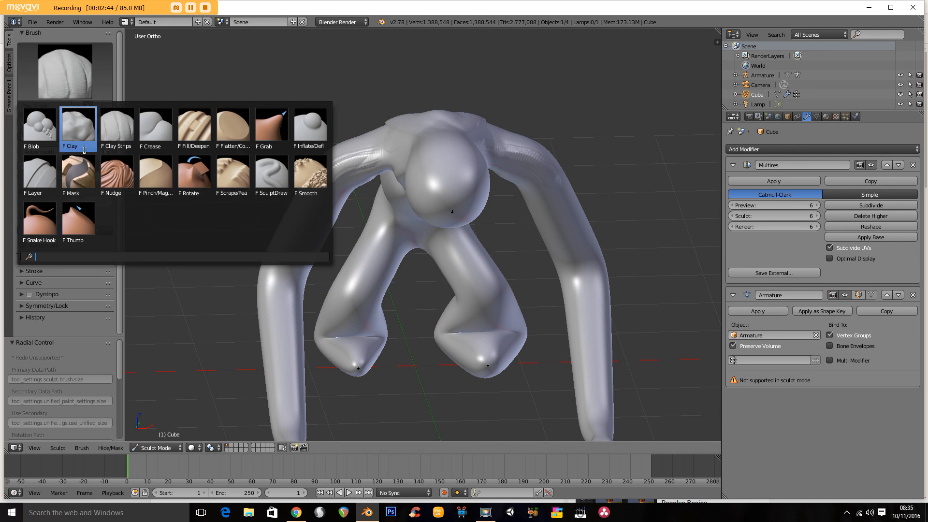
{"action": "left_click", "coordinate": [43, 225]}
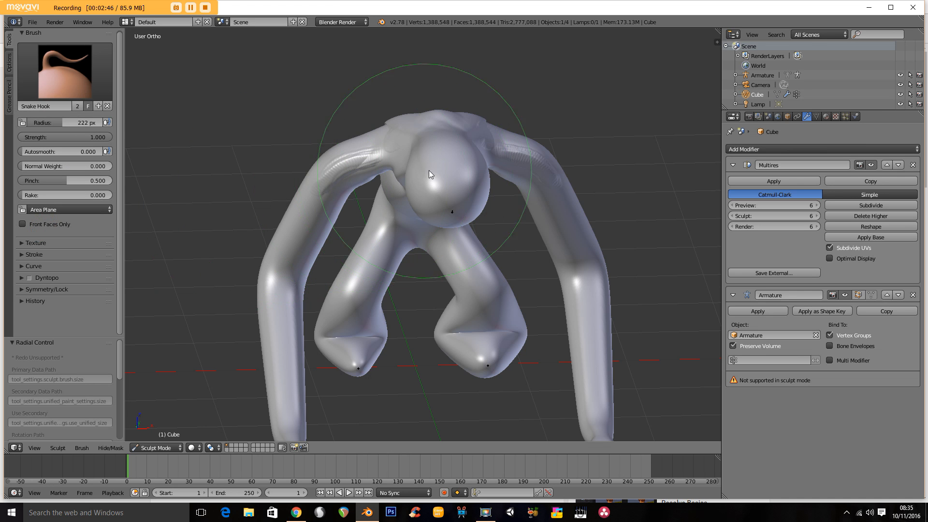
{"action": "key", "text": "f"}
{"action": "left_click", "coordinate": [449, 176]}
- Pull mirrored Snake Hook spikes outward and upward from both upper arms
{"action": "mouse_move", "coordinate": [556, 170]}
{"action": "left_mouse_down"}
{"action": "mouse_move", "coordinate": [619, 151]}
{"action": "mouse_move", "coordinate": [640, 130]}
{"action": "left_mouse_up"}
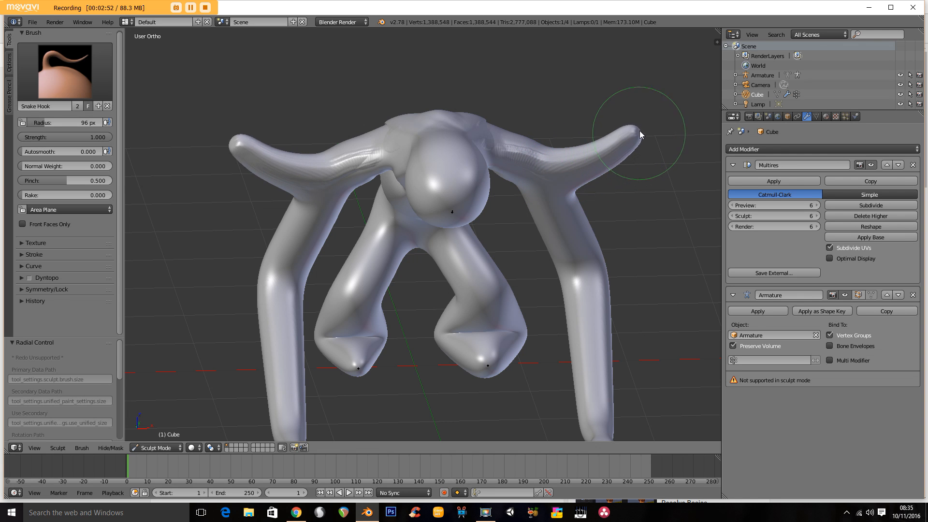
{"action": "middle_click_drag", "start_coordinate": [622, 132], "coordinate": [507, 173]}
{"action": "mouse_move", "coordinate": [507, 174]}
{"action": "left_mouse_down"}
{"action": "mouse_move", "coordinate": [536, 167]}
{"action": "mouse_move", "coordinate": [601, 114]}
{"action": "left_mouse_up"}
{"action": "middle_click_drag", "start_coordinate": [601, 114], "coordinate": [459, 188], "text": "shift"}
{"action": "mouse_move", "coordinate": [459, 188]}
{"action": "left_mouse_down"}
{"action": "mouse_move", "coordinate": [457, 180]}
{"action": "mouse_move", "coordinate": [532, 143]}
{"action": "left_mouse_up"}
- Lengthen the upper-arm spikes further with Snake Hook and examine the stretched mesh along them
{"action": "mouse_move", "coordinate": [477, 204]}
{"action": "middle_mouse_down"}
{"action": "mouse_move", "coordinate": [525, 210]}
{"action": "mouse_move", "coordinate": [508, 207]}
{"action": "middle_mouse_up"}
{"action": "scroll", "coordinate": [505, 202], "scroll_direction": "up", "scroll_amount": 3}
{"action": "middle_click_drag", "start_coordinate": [490, 154], "coordinate": [437, 246], "text": "shift"}
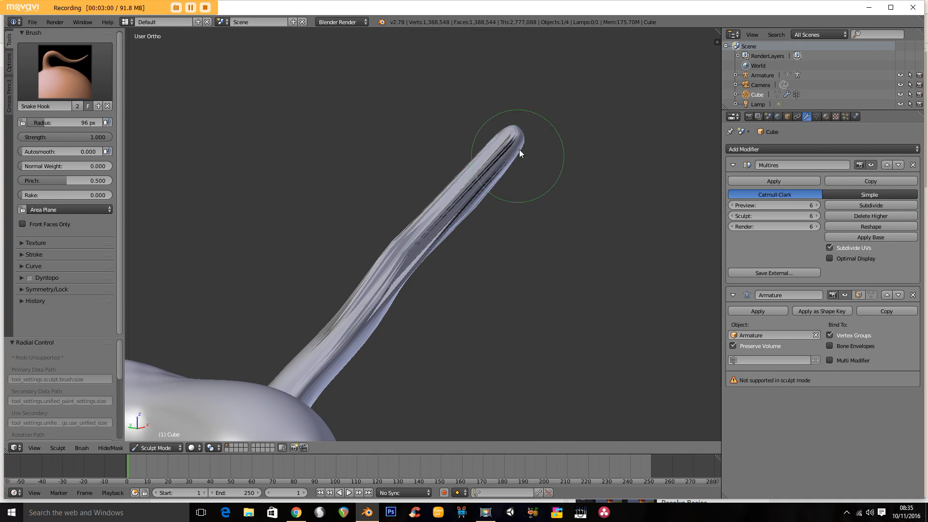
{"action": "mouse_move", "coordinate": [475, 216]}
{"action": "middle_mouse_down"}
{"action": "mouse_move", "coordinate": [453, 283]}
{"action": "mouse_move", "coordinate": [402, 257]}
{"action": "middle_mouse_up"}
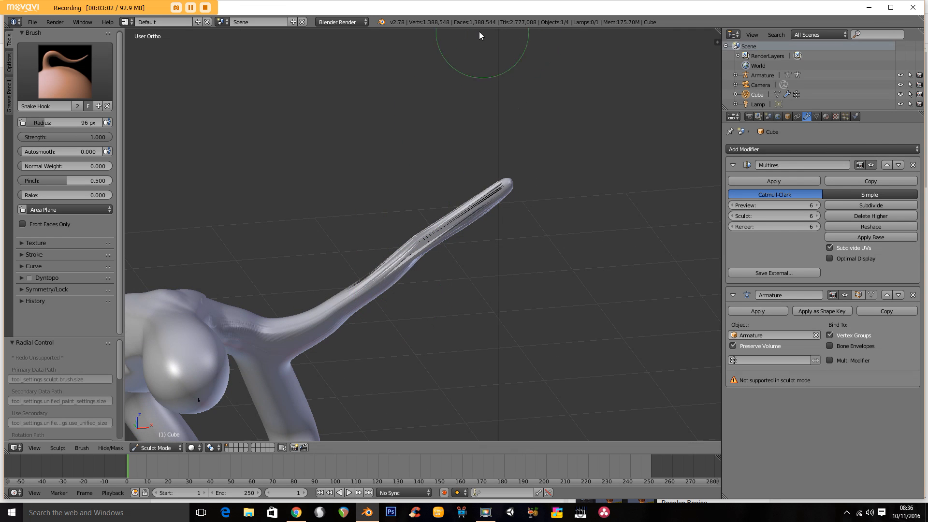
{"action": "left_click_drag", "start_coordinate": [506, 192], "coordinate": [595, 142]}
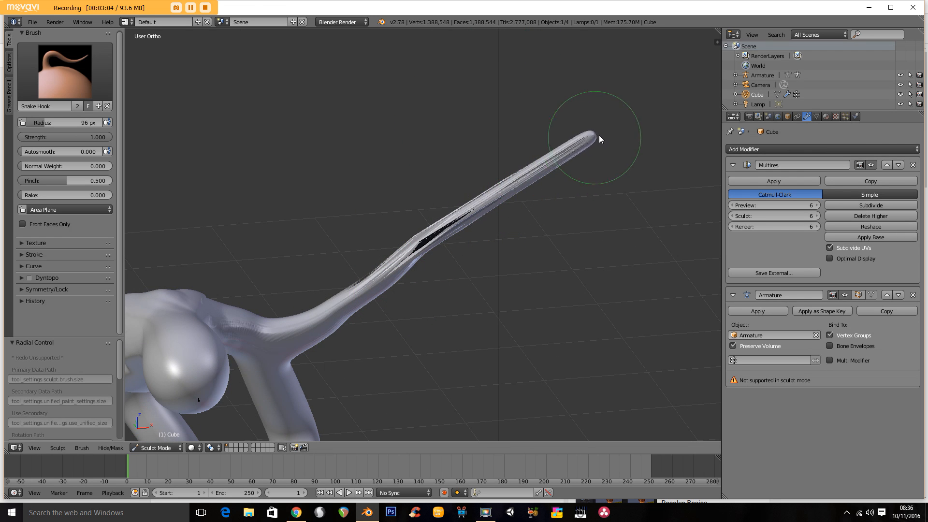
{"action": "middle_click_drag", "start_coordinate": [511, 193], "coordinate": [400, 293]}
{"action": "middle_click_drag", "start_coordinate": [195, 320], "coordinate": [302, 134], "text": "shift"}
{"action": "middle_click_drag", "start_coordinate": [450, 128], "coordinate": [297, 239], "text": "shift"}
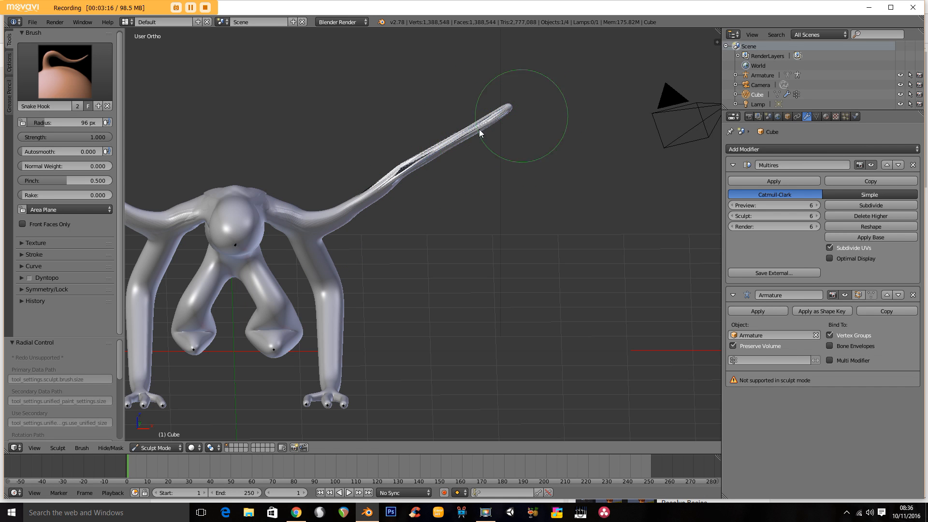
{"action": "mouse_move", "coordinate": [469, 143]}
{"action": "middle_mouse_down"}
{"action": "mouse_move", "coordinate": [493, 166]}
{"action": "mouse_move", "coordinate": [404, 168]}
{"action": "mouse_move", "coordinate": [422, 147]}
{"action": "mouse_move", "coordinate": [400, 187]}
{"action": "mouse_move", "coordinate": [415, 209]}
{"action": "middle_mouse_up"}
{"action": "middle_click_drag", "start_coordinate": [422, 211], "coordinate": [400, 159], "text": "ctrl"}
{"action": "middle_click_drag", "start_coordinate": [433, 193], "coordinate": [498, 196], "text": "ctrl"}
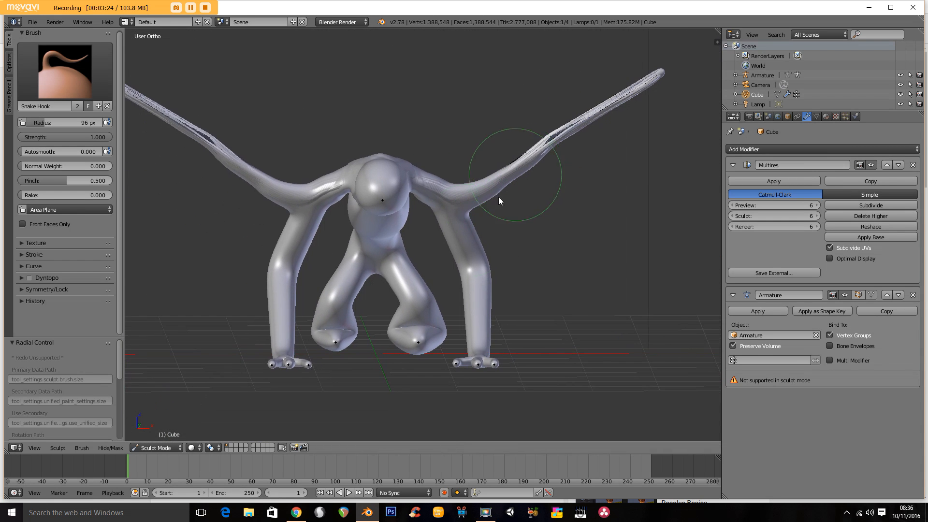
- Remove the Multires modifier from the creature, then switch to Object Mode and back to Sculpt Mode
{"action": "left_click", "coordinate": [913, 165]}
{"action": "middle_click_drag", "start_coordinate": [503, 267], "coordinate": [474, 265]}
{"action": "key", "text": "KP_1"}
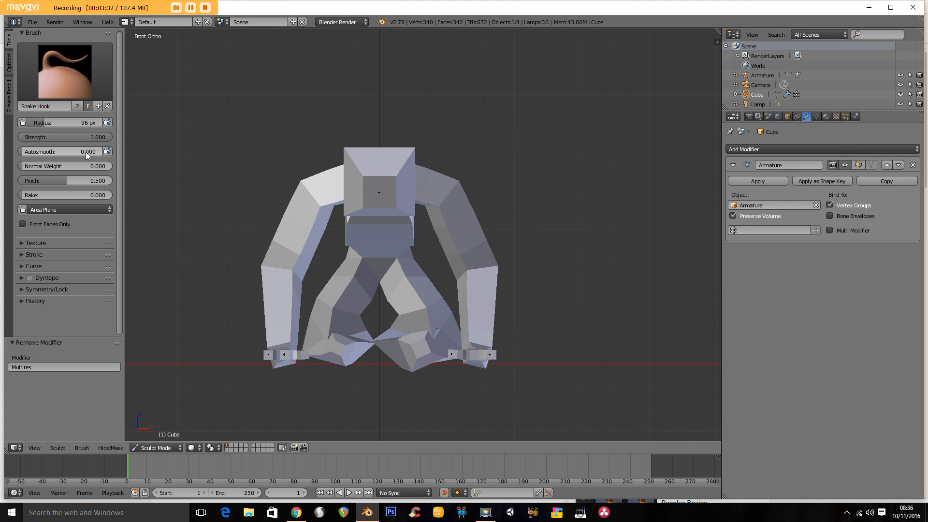
{"action": "left_click", "coordinate": [159, 448]}
{"action": "left_click", "coordinate": [156, 436]}
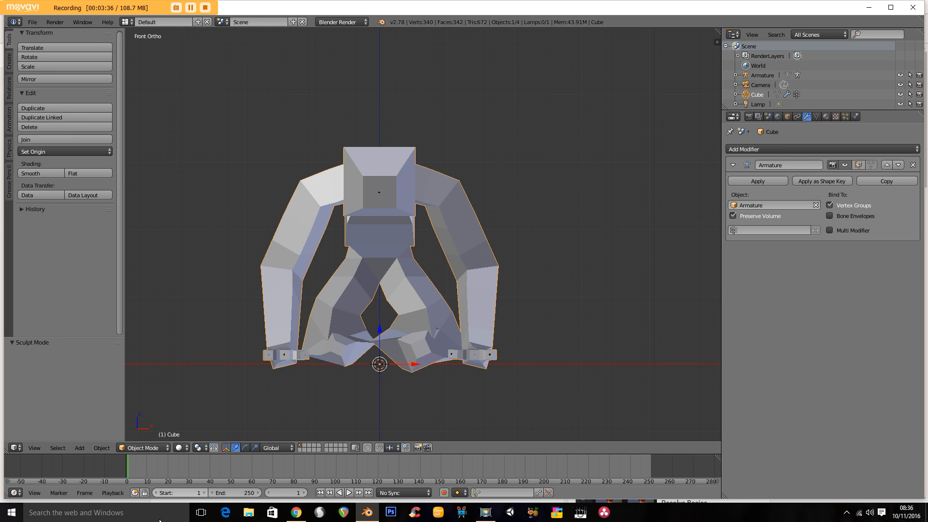
{"action": "left_click", "coordinate": [145, 447]}
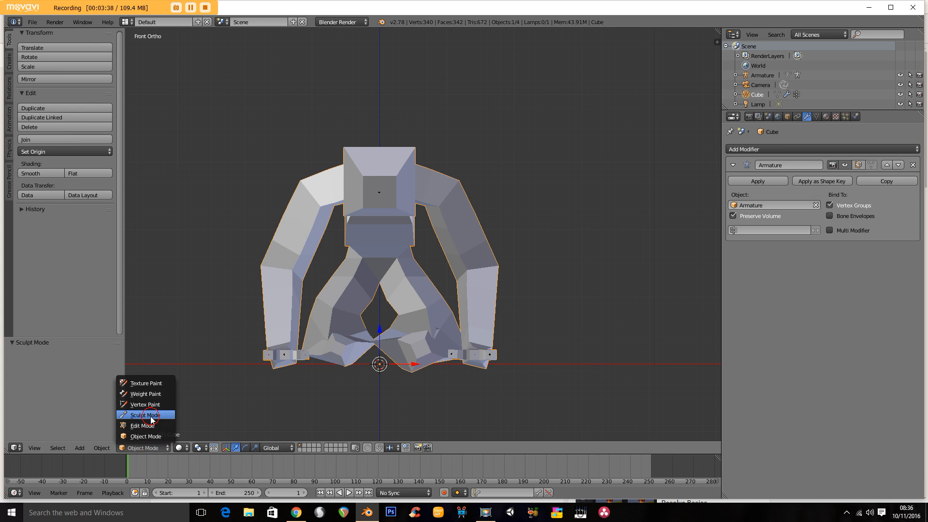
{"action": "left_click", "coordinate": [145, 415]}
- Widen the tool shelf and choose the Clay Strips brush
{"action": "left_click_drag", "start_coordinate": [125, 151], "coordinate": [139, 151]}
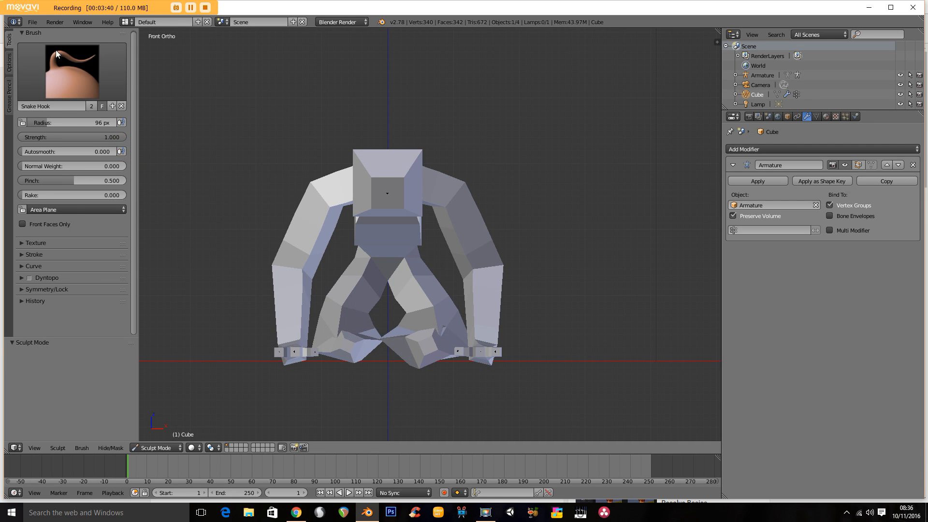
{"action": "left_click", "coordinate": [61, 70]}
{"action": "left_click", "coordinate": [115, 128]}
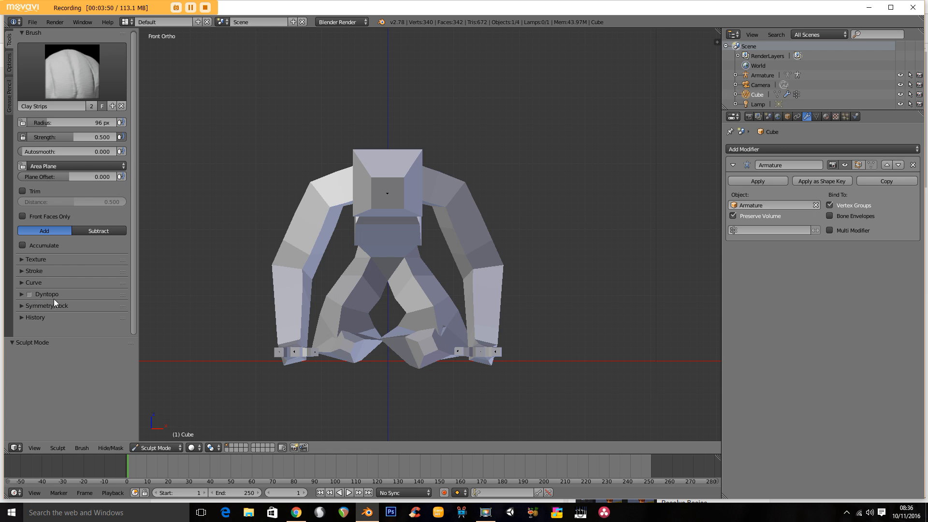
- Enable Dyntopo on the creature, accepting the vertex data warning, and show all of its settings
{"action": "left_click", "coordinate": [30, 295]}
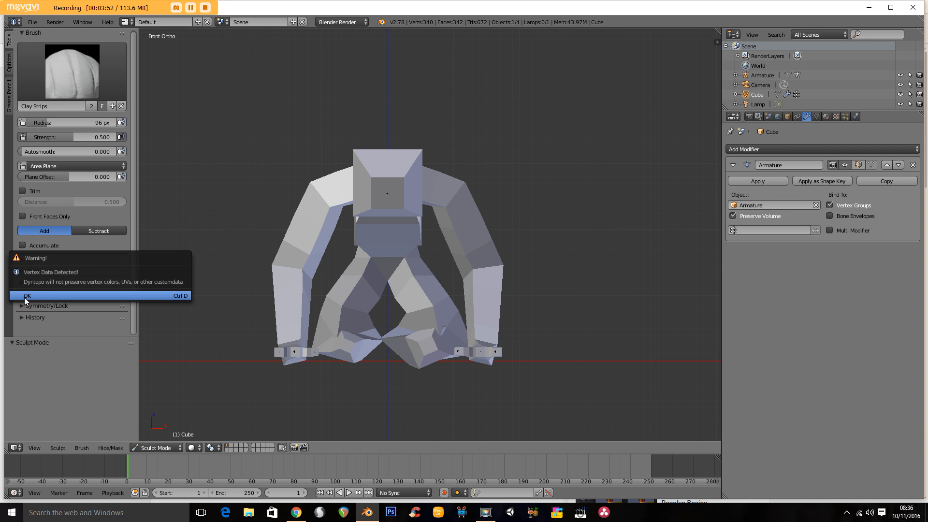
{"action": "left_click", "coordinate": [55, 296]}
{"action": "middle_click_drag", "start_coordinate": [348, 294], "coordinate": [77, 289]}
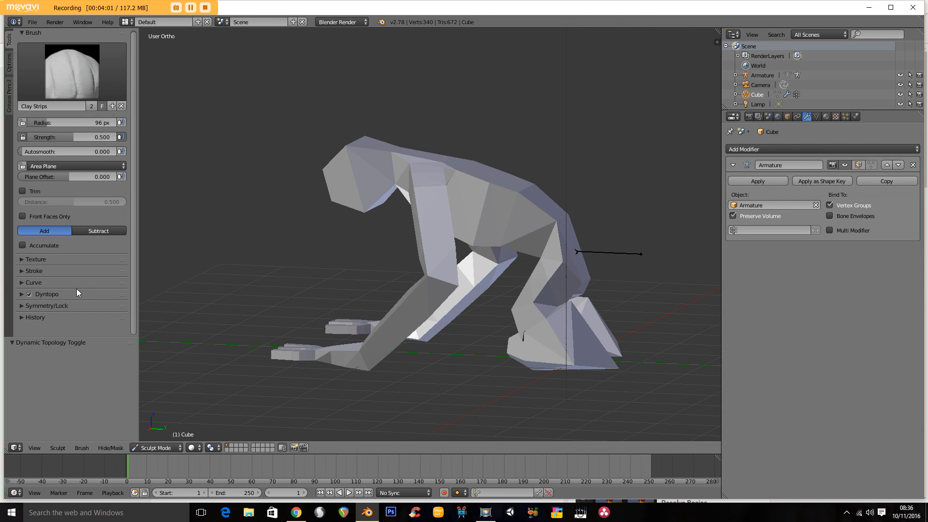
{"action": "left_click", "coordinate": [22, 295]}
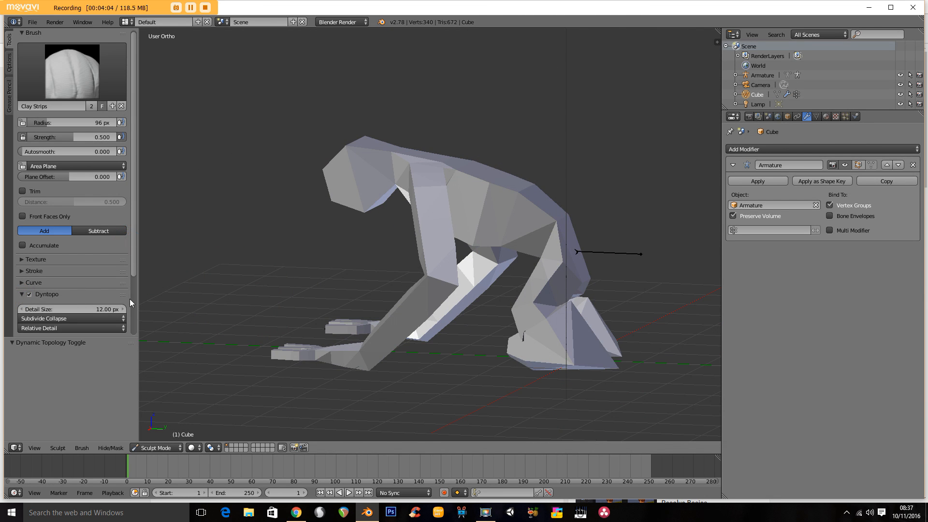
{"action": "left_click_drag", "start_coordinate": [133, 264], "coordinate": [130, 328]}
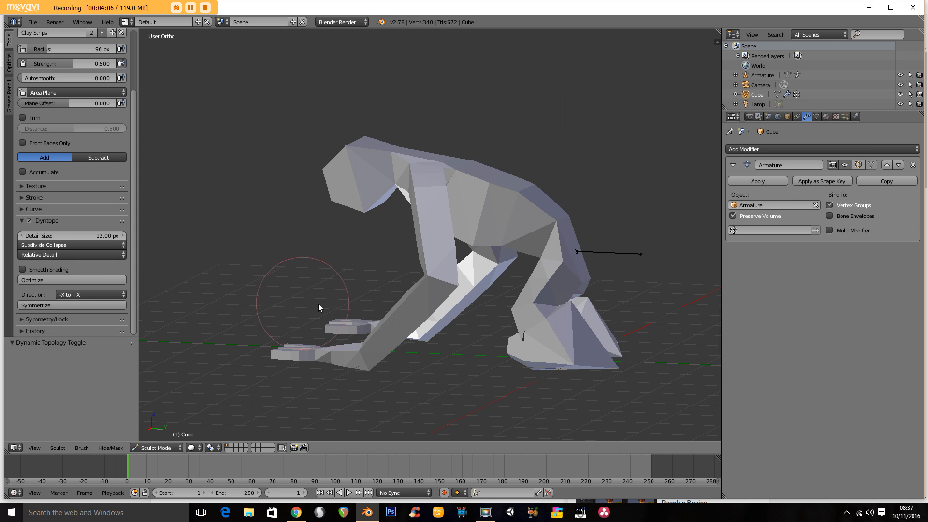
- Sculpt Clay Strips strokes over the creature's head with a 96 px radius and 12 px Dyntopo detail size
{"action": "middle_click_drag", "start_coordinate": [371, 301], "coordinate": [312, 212], "text": "ctrl"}
{"action": "mouse_move", "coordinate": [298, 127]}
{"action": "left_mouse_down"}
{"action": "mouse_move", "coordinate": [234, 168]}
{"action": "mouse_move", "coordinate": [279, 112]}
{"action": "mouse_move", "coordinate": [291, 130]}
{"action": "left_mouse_up"}
{"action": "middle_click_drag", "start_coordinate": [291, 130], "coordinate": [231, 159]}
{"action": "mouse_move", "coordinate": [242, 141]}
{"action": "left_mouse_down"}
{"action": "mouse_move", "coordinate": [285, 100]}
{"action": "mouse_move", "coordinate": [376, 95]}
{"action": "mouse_move", "coordinate": [254, 134]}
{"action": "mouse_move", "coordinate": [230, 127]}
{"action": "mouse_move", "coordinate": [204, 150]}
{"action": "left_mouse_up"}
{"action": "mouse_move", "coordinate": [205, 150]}
{"action": "middle_mouse_down"}
{"action": "mouse_move", "coordinate": [237, 99]}
{"action": "mouse_move", "coordinate": [253, 120]}
{"action": "middle_mouse_up"}
{"action": "mouse_move", "coordinate": [271, 158]}
{"action": "middle_mouse_down"}
{"action": "mouse_move", "coordinate": [203, 125]}
{"action": "mouse_move", "coordinate": [300, 154]}
{"action": "middle_mouse_up"}
{"action": "mouse_move", "coordinate": [300, 154]}
{"action": "left_mouse_down"}
{"action": "mouse_move", "coordinate": [324, 179]}
{"action": "mouse_move", "coordinate": [296, 196]}
{"action": "mouse_move", "coordinate": [280, 232]}
{"action": "left_mouse_up"}
{"action": "mouse_move", "coordinate": [279, 232]}
{"action": "middle_mouse_down"}
{"action": "mouse_move", "coordinate": [283, 242]}
{"action": "mouse_move", "coordinate": [280, 165]}
{"action": "middle_mouse_up"}
{"action": "mouse_move", "coordinate": [279, 166]}
{"action": "left_mouse_down"}
{"action": "mouse_move", "coordinate": [257, 175]}
{"action": "mouse_move", "coordinate": [271, 148]}
{"action": "mouse_move", "coordinate": [290, 149]}
{"action": "left_mouse_up"}
- Build up the face and the sides of the head with more Clay Strips strokes
{"action": "middle_click_drag", "start_coordinate": [290, 150], "coordinate": [338, 173]}
{"action": "left_click_drag", "start_coordinate": [359, 181], "coordinate": [363, 180]}
{"action": "mouse_move", "coordinate": [364, 180]}
{"action": "middle_mouse_down"}
{"action": "mouse_move", "coordinate": [384, 192]}
{"action": "mouse_move", "coordinate": [388, 176]}
{"action": "middle_mouse_up"}
{"action": "left_click_drag", "start_coordinate": [357, 186], "coordinate": [428, 213]}
{"action": "middle_click_drag", "start_coordinate": [411, 202], "coordinate": [448, 203]}
{"action": "mouse_move", "coordinate": [450, 160]}
{"action": "left_mouse_down"}
{"action": "mouse_move", "coordinate": [509, 160]}
{"action": "mouse_move", "coordinate": [472, 269]}
{"action": "mouse_move", "coordinate": [515, 203]}
{"action": "left_mouse_up"}
{"action": "middle_click_drag", "start_coordinate": [515, 203], "coordinate": [479, 199]}
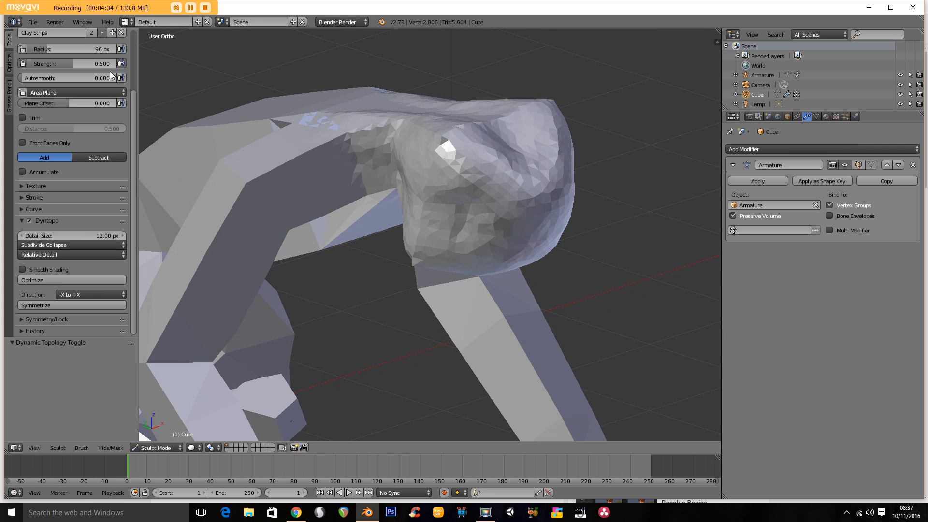
- Switch to the Grab brush and set its radius to 190 px
{"action": "left_click_drag", "start_coordinate": [130, 135], "coordinate": [132, 66]}
{"action": "left_click", "coordinate": [72, 72]}
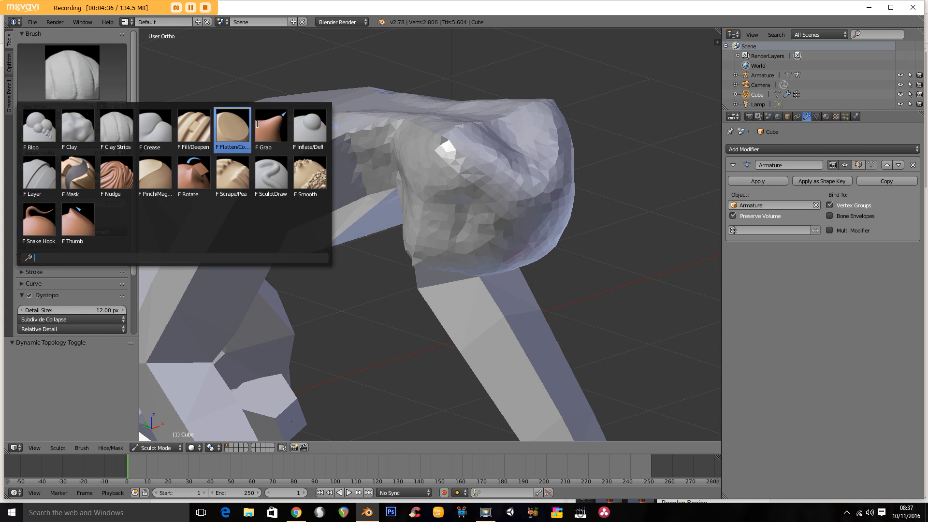
{"action": "left_click", "coordinate": [233, 129]}
{"action": "middle_click_drag", "start_coordinate": [260, 133], "coordinate": [437, 153]}
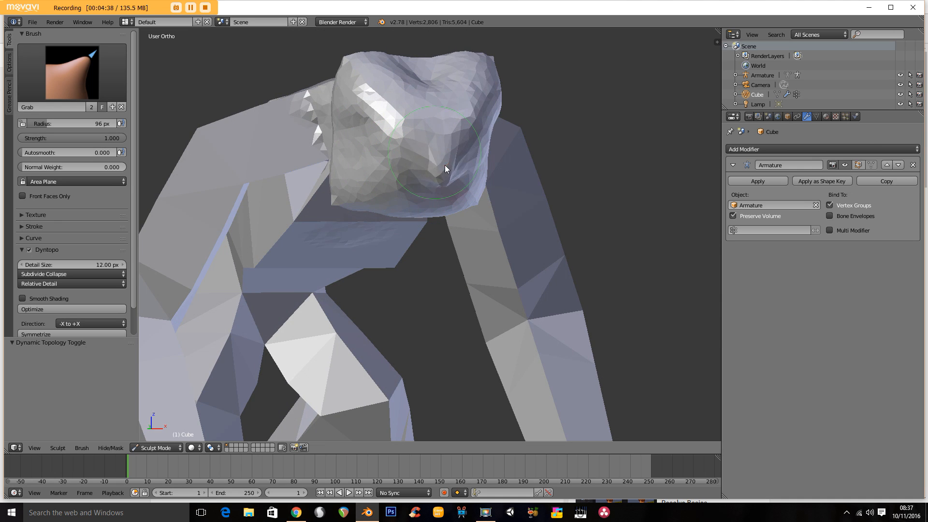
{"action": "key", "text": "f"}
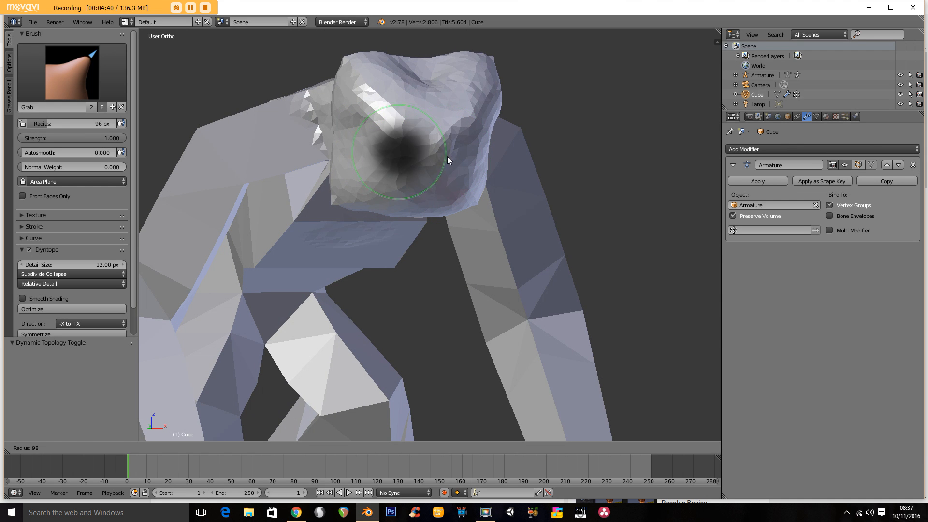
{"action": "left_click", "coordinate": [489, 172]}
- Reshape the jaw and pull the lower face into a pointed snout with the Grab brush
{"action": "mouse_move", "coordinate": [489, 172]}
{"action": "middle_mouse_down"}
{"action": "mouse_move", "coordinate": [436, 184]}
{"action": "mouse_move", "coordinate": [355, 167]}
{"action": "mouse_move", "coordinate": [332, 200]}
{"action": "middle_mouse_up"}
{"action": "mouse_move", "coordinate": [265, 207]}
{"action": "middle_mouse_down"}
{"action": "mouse_move", "coordinate": [252, 167]}
{"action": "mouse_move", "coordinate": [277, 209]}
{"action": "middle_mouse_up"}
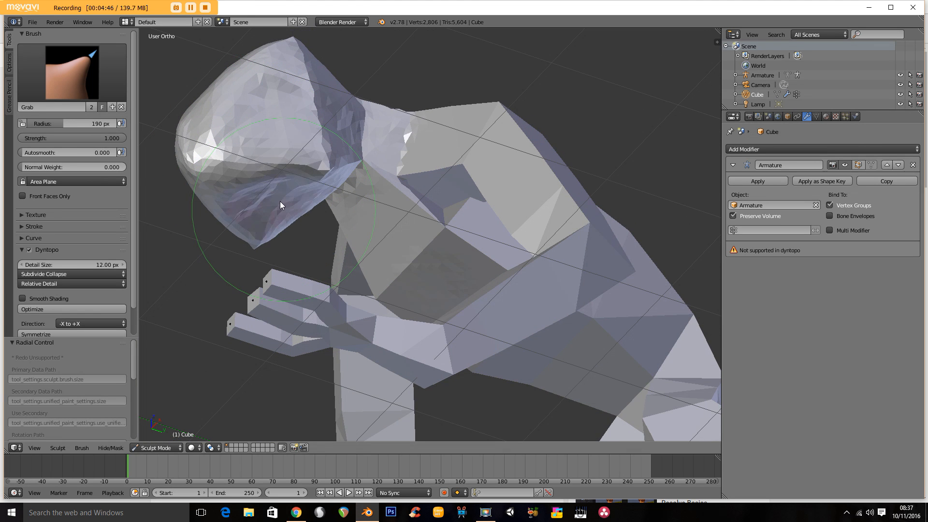
{"action": "left_click_drag", "start_coordinate": [325, 169], "coordinate": [317, 162]}
{"action": "middle_click_drag", "start_coordinate": [315, 166], "coordinate": [293, 181]}
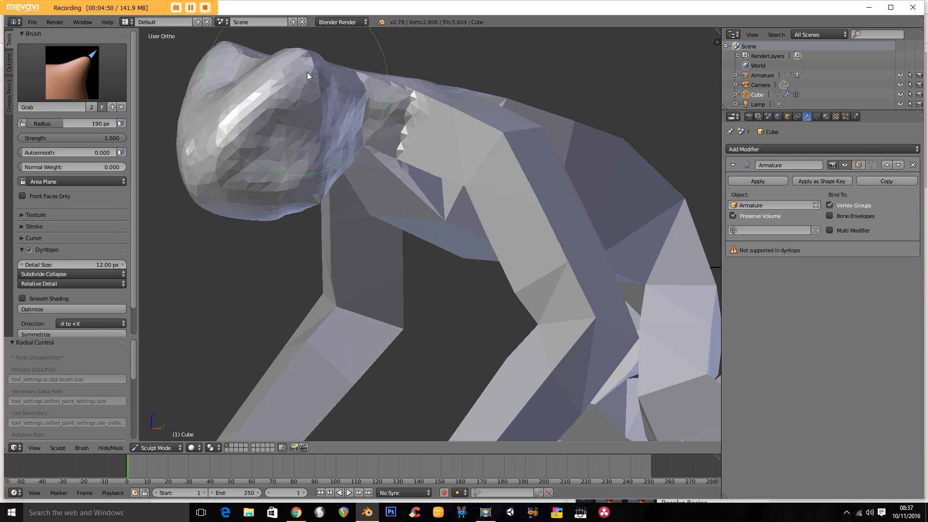
{"action": "middle_click_drag", "start_coordinate": [306, 111], "coordinate": [321, 113]}
{"action": "mouse_move", "coordinate": [234, 163]}
{"action": "left_mouse_down"}
{"action": "mouse_move", "coordinate": [216, 171]}
{"action": "mouse_move", "coordinate": [270, 177]}
{"action": "mouse_move", "coordinate": [266, 184]}
{"action": "left_mouse_up"}
{"action": "middle_click_drag", "start_coordinate": [266, 184], "coordinate": [332, 182]}
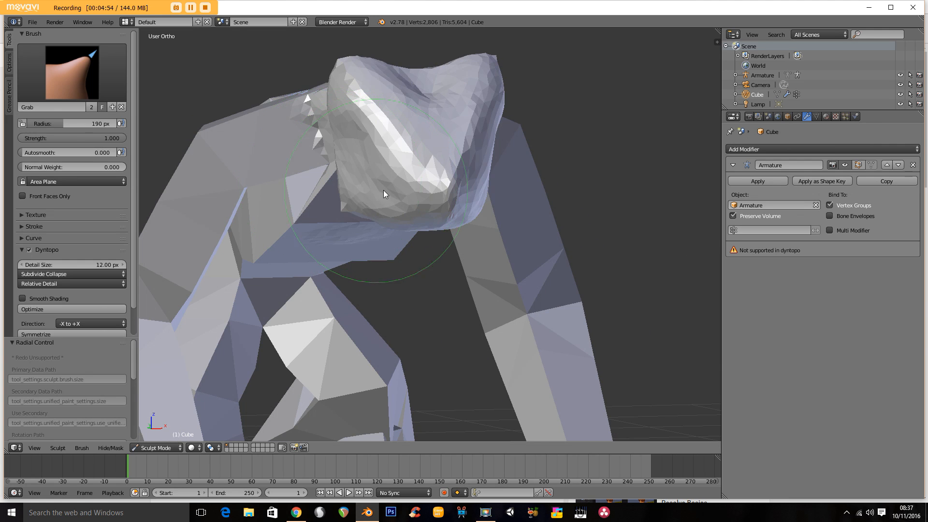
- Pull the upper rear corners of the head backward with Grab and check the form from several sides
{"action": "middle_click_drag", "start_coordinate": [407, 190], "coordinate": [305, 199]}
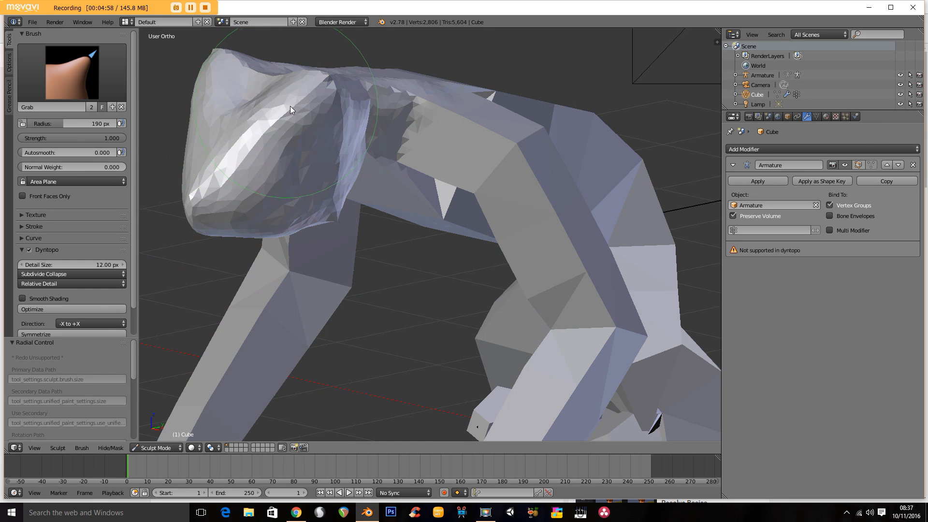
{"action": "left_click_drag", "start_coordinate": [290, 106], "coordinate": [310, 103]}
{"action": "scroll", "coordinate": [466, 146], "scroll_direction": "down", "scroll_amount": 4}
{"action": "mouse_move", "coordinate": [468, 203]}
{"action": "middle_mouse_down"}
{"action": "mouse_move", "coordinate": [459, 226]}
{"action": "mouse_move", "coordinate": [355, 156]}
{"action": "middle_mouse_up"}
{"action": "scroll", "coordinate": [527, 255], "scroll_direction": "up", "scroll_amount": 2}
{"action": "mouse_move", "coordinate": [546, 301]}
{"action": "left_mouse_down"}
{"action": "mouse_move", "coordinate": [558, 302]}
{"action": "mouse_move", "coordinate": [507, 292]}
{"action": "left_mouse_up"}
{"action": "scroll", "coordinate": [348, 251], "scroll_direction": "down", "scroll_amount": 2}
{"action": "middle_click_drag", "start_coordinate": [341, 241], "coordinate": [387, 280]}
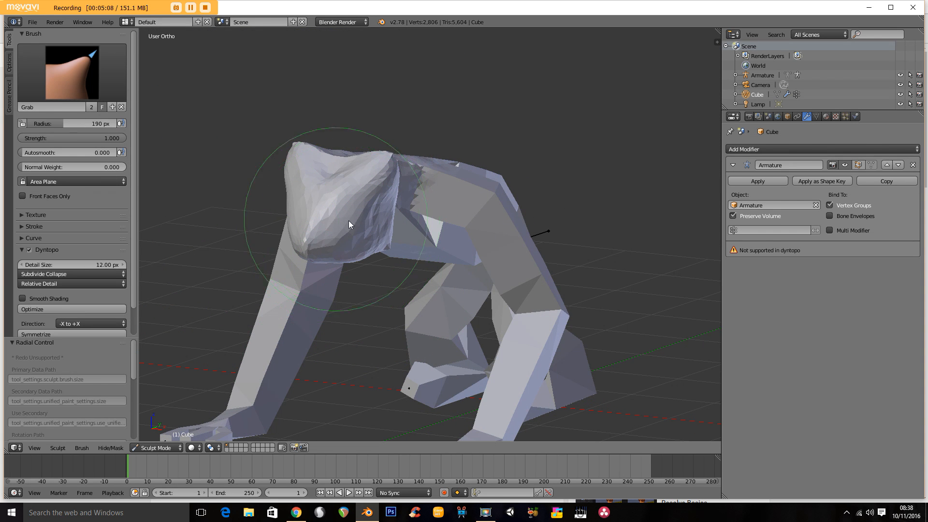
{"action": "middle_click_drag", "start_coordinate": [336, 224], "coordinate": [355, 200]}
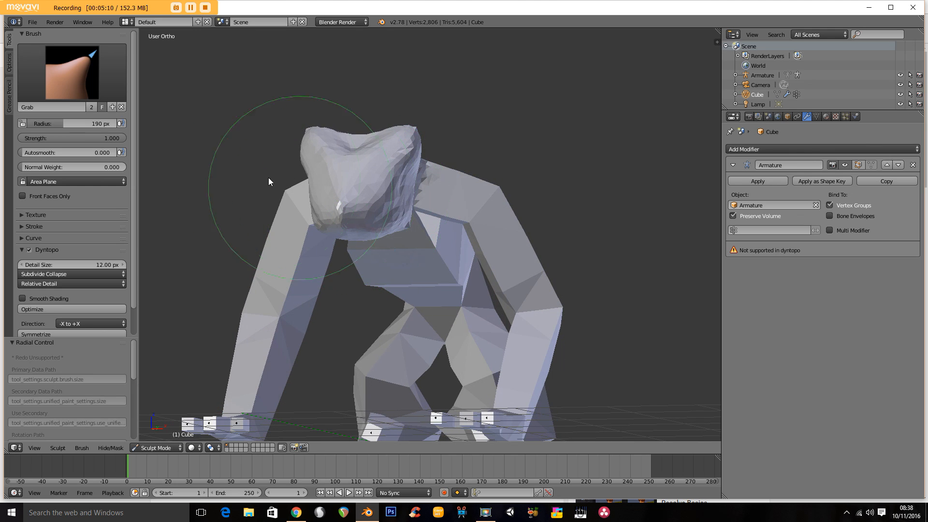
- Switch back to Clay Strips and build up the neck, shoulders and upper back with a 190 px radius
{"action": "left_click", "coordinate": [70, 66]}
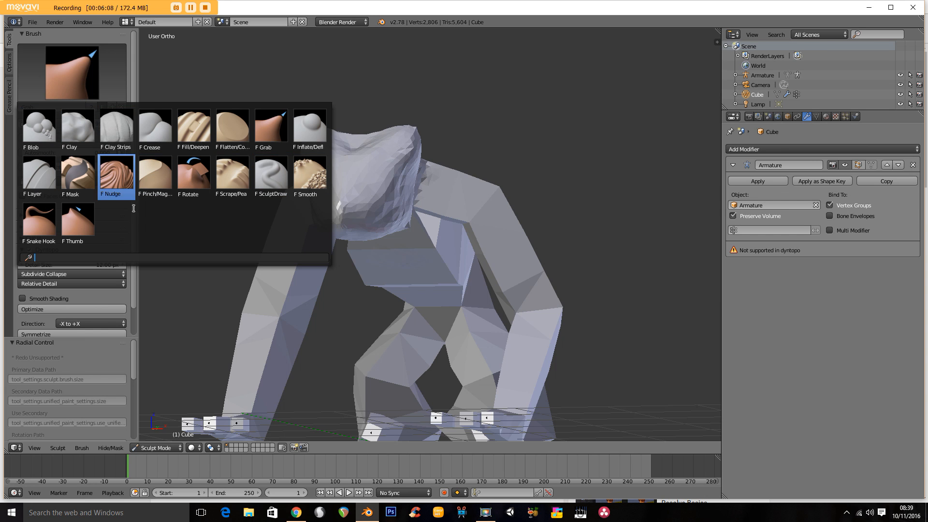
{"action": "left_click", "coordinate": [122, 126]}
{"action": "mouse_move", "coordinate": [350, 186]}
{"action": "middle_mouse_down"}
{"action": "mouse_move", "coordinate": [272, 221]}
{"action": "mouse_move", "coordinate": [322, 253]}
{"action": "mouse_move", "coordinate": [443, 199]}
{"action": "mouse_move", "coordinate": [398, 240]}
{"action": "mouse_move", "coordinate": [407, 237]}
{"action": "middle_mouse_up"}
{"action": "mouse_move", "coordinate": [444, 213]}
{"action": "left_mouse_down"}
{"action": "mouse_move", "coordinate": [480, 219]}
{"action": "mouse_move", "coordinate": [469, 234]}
{"action": "mouse_move", "coordinate": [482, 236]}
{"action": "left_mouse_up"}
{"action": "middle_click_drag", "start_coordinate": [482, 238], "coordinate": [468, 198], "text": "ctrl"}
{"action": "mouse_move", "coordinate": [469, 202]}
{"action": "left_mouse_down"}
{"action": "mouse_move", "coordinate": [442, 258]}
{"action": "mouse_move", "coordinate": [406, 264]}
{"action": "mouse_move", "coordinate": [425, 227]}
{"action": "mouse_move", "coordinate": [459, 232]}
{"action": "mouse_move", "coordinate": [399, 266]}
{"action": "mouse_move", "coordinate": [379, 252]}
{"action": "mouse_move", "coordinate": [376, 259]}
{"action": "mouse_move", "coordinate": [424, 247]}
{"action": "left_mouse_up"}
{"action": "middle_click_drag", "start_coordinate": [424, 247], "coordinate": [505, 184]}
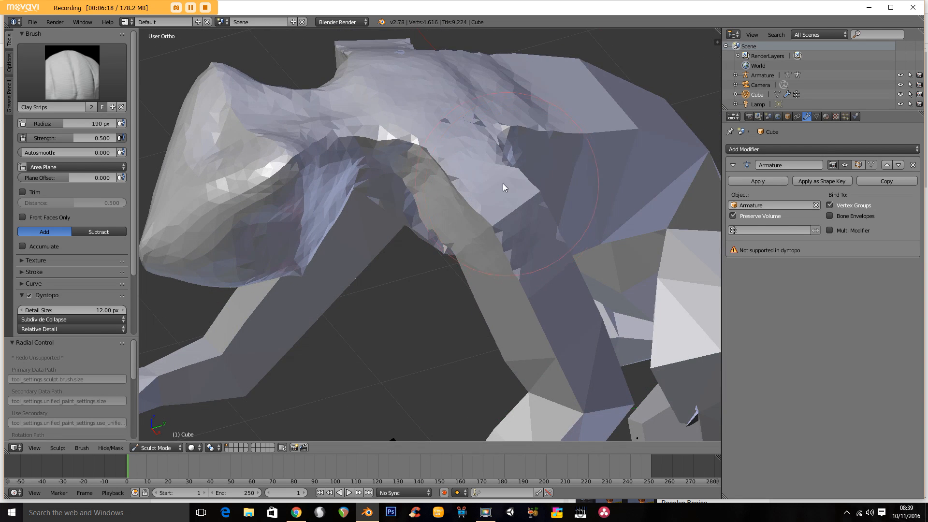
- Set the Clay Strips strength to 0.881 and sculpt volume along the back and flanks
{"action": "left_click_drag", "start_coordinate": [65, 138], "coordinate": [102, 138]}
{"action": "mouse_move", "coordinate": [445, 157]}
{"action": "left_mouse_down"}
{"action": "mouse_move", "coordinate": [450, 197]}
{"action": "mouse_move", "coordinate": [474, 182]}
{"action": "mouse_move", "coordinate": [500, 198]}
{"action": "mouse_move", "coordinate": [499, 170]}
{"action": "mouse_move", "coordinate": [473, 187]}
{"action": "mouse_move", "coordinate": [478, 166]}
{"action": "mouse_move", "coordinate": [458, 190]}
{"action": "mouse_move", "coordinate": [463, 169]}
{"action": "left_mouse_up"}
{"action": "middle_click_drag", "start_coordinate": [462, 169], "coordinate": [314, 161]}
{"action": "mouse_move", "coordinate": [421, 154]}
{"action": "left_mouse_down"}
{"action": "mouse_move", "coordinate": [490, 173]}
{"action": "mouse_move", "coordinate": [442, 192]}
{"action": "mouse_move", "coordinate": [509, 233]}
{"action": "mouse_move", "coordinate": [518, 258]}
{"action": "mouse_move", "coordinate": [431, 184]}
{"action": "mouse_move", "coordinate": [456, 206]}
{"action": "left_mouse_up"}
{"action": "mouse_move", "coordinate": [456, 206]}
{"action": "middle_mouse_down"}
{"action": "mouse_move", "coordinate": [406, 228]}
{"action": "mouse_move", "coordinate": [420, 230]}
{"action": "middle_mouse_up"}
{"action": "mouse_move", "coordinate": [420, 230]}
{"action": "left_mouse_down"}
{"action": "mouse_move", "coordinate": [450, 233]}
{"action": "mouse_move", "coordinate": [402, 230]}
{"action": "mouse_move", "coordinate": [460, 240]}
{"action": "mouse_move", "coordinate": [509, 301]}
{"action": "mouse_move", "coordinate": [535, 362]}
{"action": "left_mouse_up"}
{"action": "left_click_drag", "start_coordinate": [132, 251], "coordinate": [128, 307]}
- Sculpt Clay Strips strokes over the lower back, hips and tops of the thighs
{"action": "middle_click_drag", "start_coordinate": [473, 309], "coordinate": [484, 248]}
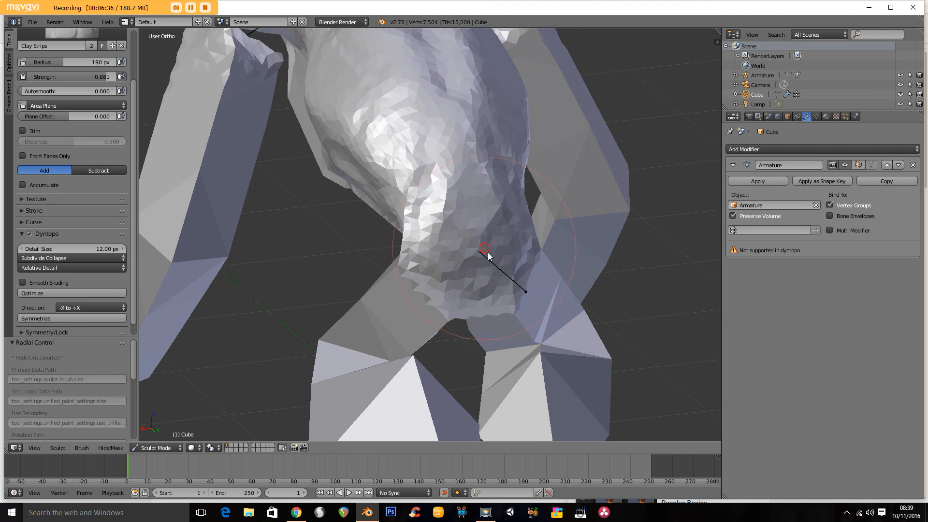
{"action": "mouse_move", "coordinate": [446, 251]}
{"action": "left_mouse_down"}
{"action": "mouse_move", "coordinate": [393, 284]}
{"action": "mouse_move", "coordinate": [404, 181]}
{"action": "mouse_move", "coordinate": [444, 144]}
{"action": "mouse_move", "coordinate": [436, 225]}
{"action": "left_mouse_up"}
{"action": "middle_click_drag", "start_coordinate": [436, 225], "coordinate": [446, 210]}
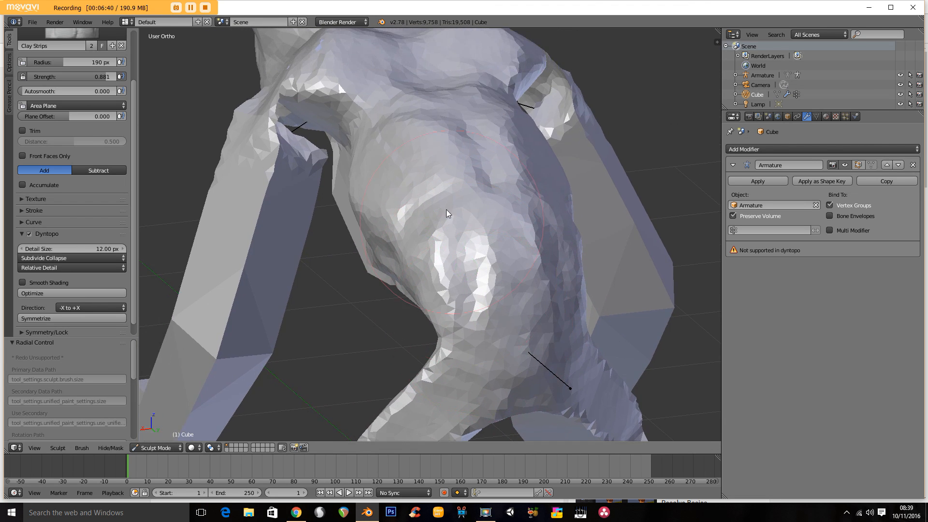
{"action": "mouse_move", "coordinate": [385, 172]}
{"action": "left_mouse_down"}
{"action": "mouse_move", "coordinate": [399, 174]}
{"action": "mouse_move", "coordinate": [514, 341]}
{"action": "left_mouse_up"}
- Sculpt a short close-up Clay Strips stroke where the upper arm meets the back, adding much finer geometry
{"action": "mouse_move", "coordinate": [514, 341]}
{"action": "middle_mouse_down", "text": "shift"}
{"action": "mouse_move", "coordinate": [491, 231]}
{"action": "mouse_move", "coordinate": [536, 294]}
{"action": "mouse_move", "coordinate": [581, 297]}
{"action": "mouse_move", "coordinate": [671, 279]}
{"action": "mouse_move", "coordinate": [542, 302]}
{"action": "mouse_move", "coordinate": [286, 281]}
{"action": "mouse_move", "coordinate": [329, 224]}
{"action": "mouse_move", "coordinate": [341, 427]}
{"action": "mouse_move", "coordinate": [408, 318]}
{"action": "middle_mouse_up", "text": "shift"}
{"action": "scroll", "coordinate": [404, 294], "scroll_direction": "up", "scroll_amount": 8}
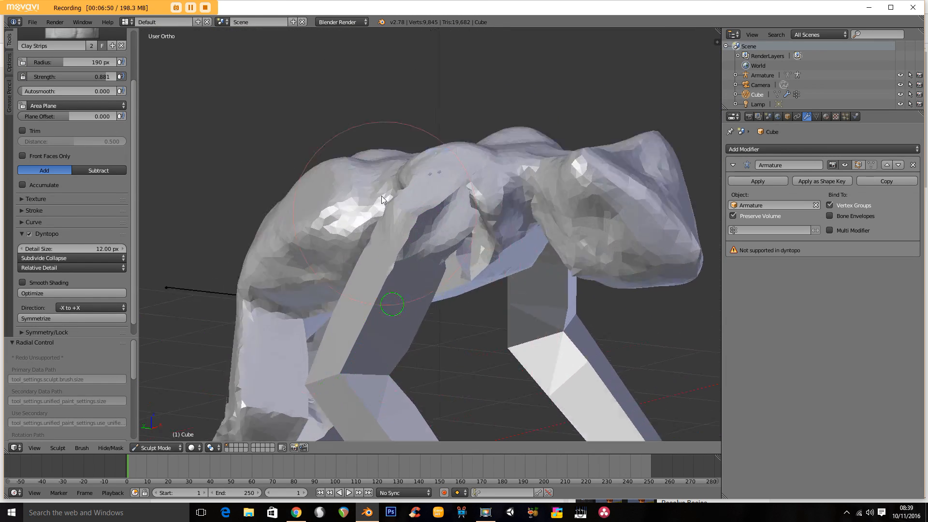
{"action": "left_click_drag", "start_coordinate": [387, 202], "coordinate": [387, 192]}
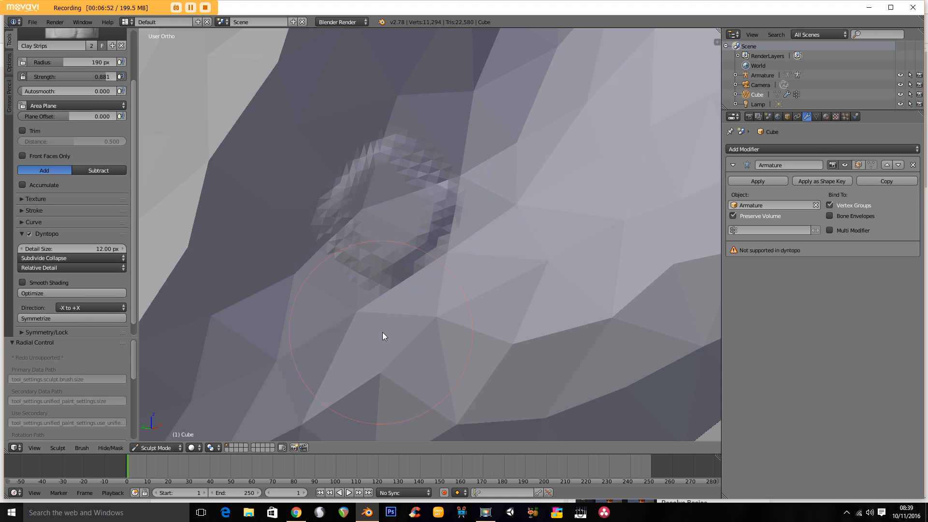
{"action": "scroll", "coordinate": [348, 179], "scroll_direction": "down", "scroll_amount": 8}
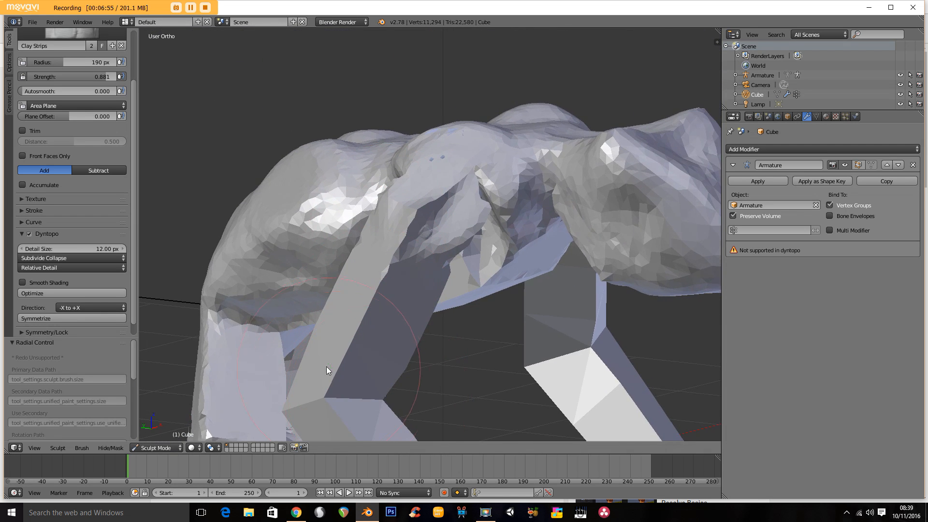
- Sculpt mirrored Clay Strips volume onto the thighs, knees and lower legs
{"action": "middle_click_drag", "start_coordinate": [326, 367], "coordinate": [455, 263], "text": "shift"}
{"action": "middle_click_drag", "start_coordinate": [374, 288], "coordinate": [379, 217]}
{"action": "mouse_move", "coordinate": [366, 199]}
{"action": "left_mouse_down"}
{"action": "mouse_move", "coordinate": [364, 268]}
{"action": "mouse_move", "coordinate": [370, 216]}
{"action": "mouse_move", "coordinate": [360, 213]}
{"action": "mouse_move", "coordinate": [351, 251]}
{"action": "left_mouse_up"}
{"action": "mouse_move", "coordinate": [351, 252]}
{"action": "middle_mouse_down"}
{"action": "mouse_move", "coordinate": [494, 254]}
{"action": "mouse_move", "coordinate": [476, 226]}
{"action": "mouse_move", "coordinate": [534, 229]}
{"action": "middle_mouse_up"}
{"action": "left_click_drag", "start_coordinate": [509, 247], "coordinate": [460, 271]}
{"action": "mouse_move", "coordinate": [460, 270]}
{"action": "middle_mouse_down"}
{"action": "mouse_move", "coordinate": [501, 169]}
{"action": "mouse_move", "coordinate": [527, 213]}
{"action": "mouse_move", "coordinate": [539, 216]}
{"action": "middle_mouse_up"}
{"action": "mouse_move", "coordinate": [458, 260]}
{"action": "left_mouse_down"}
{"action": "mouse_move", "coordinate": [457, 274]}
{"action": "mouse_move", "coordinate": [449, 267]}
{"action": "mouse_move", "coordinate": [492, 260]}
{"action": "mouse_move", "coordinate": [481, 268]}
{"action": "left_mouse_up"}
{"action": "mouse_move", "coordinate": [481, 268]}
{"action": "middle_mouse_down"}
{"action": "mouse_move", "coordinate": [476, 258]}
{"action": "mouse_move", "coordinate": [506, 260]}
{"action": "middle_mouse_up"}
{"action": "left_click_drag", "start_coordinate": [440, 220], "coordinate": [435, 230]}
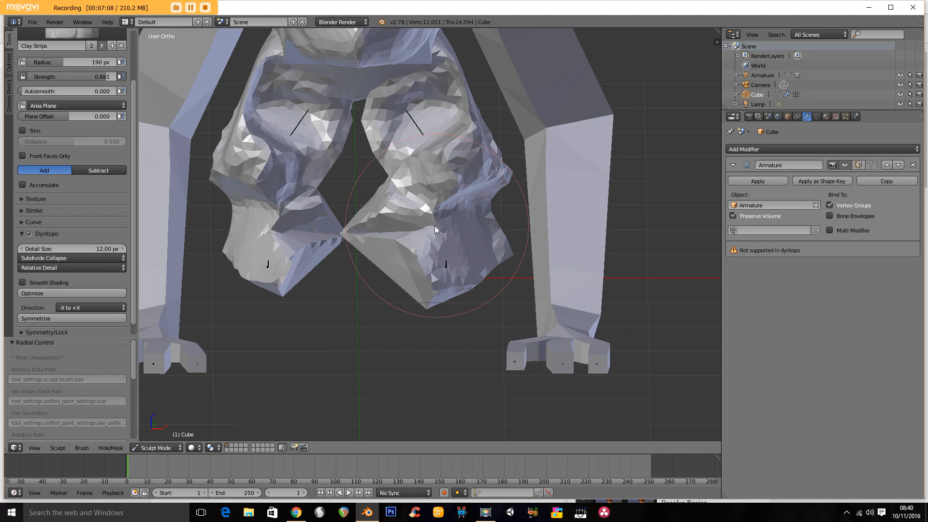
- Sculpt further Clay Strips volume onto the lower legs, knees and thighs
{"action": "scroll", "coordinate": [447, 264], "scroll_direction": "up", "scroll_amount": 2}
{"action": "mouse_move", "coordinate": [423, 300]}
{"action": "left_mouse_down"}
{"action": "mouse_move", "coordinate": [402, 303]}
{"action": "mouse_move", "coordinate": [426, 284]}
{"action": "mouse_move", "coordinate": [409, 288]}
{"action": "mouse_move", "coordinate": [415, 275]}
{"action": "left_mouse_up"}
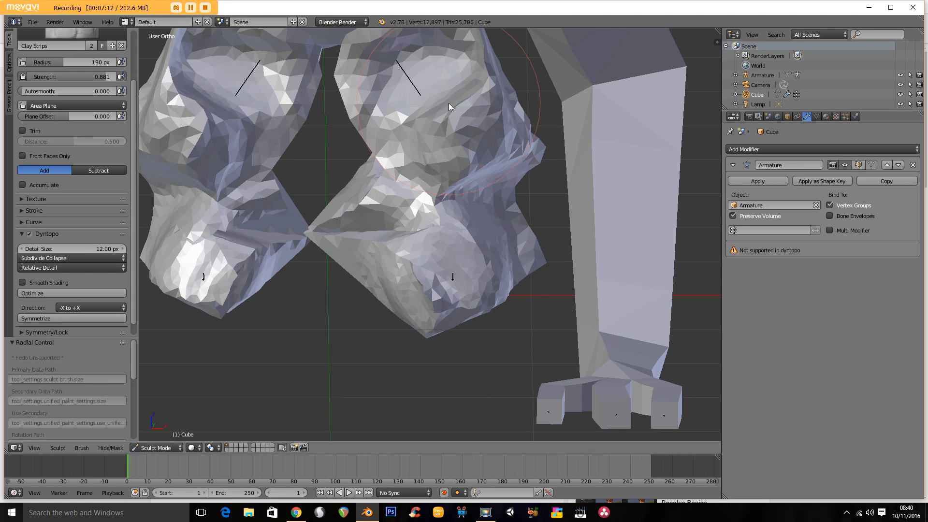
{"action": "mouse_move", "coordinate": [452, 103]}
{"action": "middle_mouse_down"}
{"action": "mouse_move", "coordinate": [326, 109]}
{"action": "mouse_move", "coordinate": [400, 152]}
{"action": "mouse_move", "coordinate": [364, 119]}
{"action": "middle_mouse_up"}
{"action": "left_click_drag", "start_coordinate": [312, 89], "coordinate": [349, 83]}
{"action": "middle_click_drag", "start_coordinate": [349, 82], "coordinate": [408, 141]}
{"action": "mouse_move", "coordinate": [407, 140]}
{"action": "left_mouse_down"}
{"action": "mouse_move", "coordinate": [426, 157]}
{"action": "mouse_move", "coordinate": [451, 111]}
{"action": "mouse_move", "coordinate": [392, 154]}
{"action": "left_mouse_up"}
- Sculpt Clay Strips strokes over the hips, torso and shoulder area
{"action": "mouse_move", "coordinate": [435, 160]}
{"action": "middle_mouse_down"}
{"action": "mouse_move", "coordinate": [454, 121]}
{"action": "mouse_move", "coordinate": [478, 271]}
{"action": "mouse_move", "coordinate": [486, 245]}
{"action": "mouse_move", "coordinate": [445, 231]}
{"action": "mouse_move", "coordinate": [430, 174]}
{"action": "mouse_move", "coordinate": [393, 282]}
{"action": "mouse_move", "coordinate": [370, 263]}
{"action": "middle_mouse_up"}
{"action": "mouse_move", "coordinate": [300, 199]}
{"action": "left_mouse_down"}
{"action": "mouse_move", "coordinate": [404, 238]}
{"action": "mouse_move", "coordinate": [376, 331]}
{"action": "mouse_move", "coordinate": [355, 140]}
{"action": "mouse_move", "coordinate": [317, 140]}
{"action": "mouse_move", "coordinate": [374, 135]}
{"action": "mouse_move", "coordinate": [418, 255]}
{"action": "left_mouse_up"}
{"action": "mouse_move", "coordinate": [416, 234]}
{"action": "middle_mouse_down"}
{"action": "mouse_move", "coordinate": [412, 210]}
{"action": "mouse_move", "coordinate": [404, 236]}
{"action": "mouse_move", "coordinate": [363, 234]}
{"action": "middle_mouse_up"}
{"action": "mouse_move", "coordinate": [324, 79]}
{"action": "left_mouse_down"}
{"action": "mouse_move", "coordinate": [297, 141]}
{"action": "mouse_move", "coordinate": [334, 156]}
{"action": "mouse_move", "coordinate": [358, 316]}
{"action": "mouse_move", "coordinate": [339, 258]}
{"action": "mouse_move", "coordinate": [346, 270]}
{"action": "left_mouse_up"}
{"action": "middle_click_drag", "start_coordinate": [347, 271], "coordinate": [389, 438]}
{"action": "mouse_move", "coordinate": [357, 160]}
{"action": "left_mouse_down"}
{"action": "mouse_move", "coordinate": [343, 179]}
{"action": "mouse_move", "coordinate": [288, 155]}
{"action": "mouse_move", "coordinate": [260, 162]}
{"action": "mouse_move", "coordinate": [261, 129]}
{"action": "mouse_move", "coordinate": [257, 178]}
{"action": "left_mouse_up"}
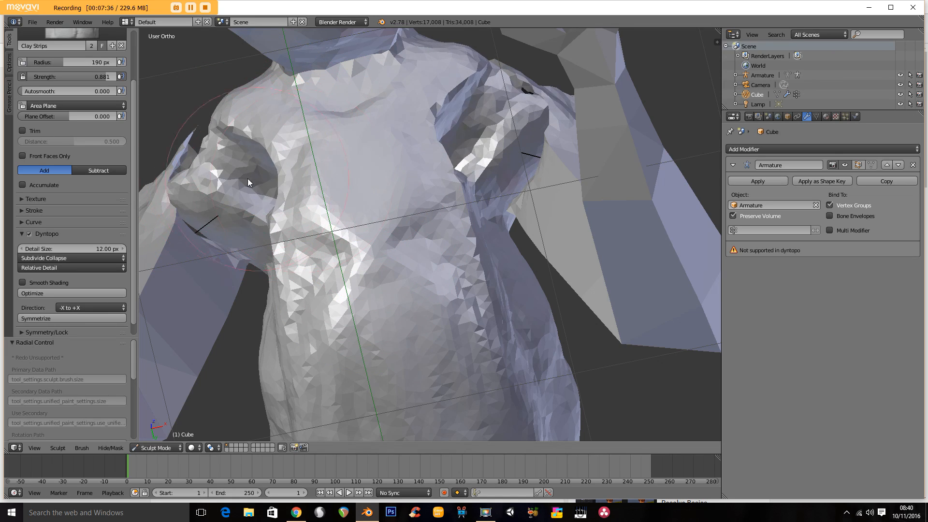
- Set the brush radius to 230 px and smooth the surface of the torso
{"action": "mouse_move", "coordinate": [326, 207]}
{"action": "middle_mouse_down"}
{"action": "mouse_move", "coordinate": [375, 264]}
{"action": "mouse_move", "coordinate": [309, 226]}
{"action": "mouse_move", "coordinate": [330, 263]}
{"action": "mouse_move", "coordinate": [336, 209]}
{"action": "middle_mouse_up"}
{"action": "key", "text": "f"}
{"action": "left_click", "coordinate": [358, 216]}
{"action": "mouse_move", "coordinate": [390, 212]}
{"action": "left_mouse_down", "text": "shift"}
{"action": "mouse_move", "coordinate": [327, 224]}
{"action": "mouse_move", "coordinate": [345, 232]}
{"action": "mouse_move", "coordinate": [329, 224]}
{"action": "left_mouse_up", "text": "shift"}
- Set the Clay Strips radius to 104 px and sculpt a centre ridge and rib forms on the torso
{"action": "scroll", "coordinate": [336, 224], "scroll_direction": "down", "scroll_amount": 3}
{"action": "mouse_move", "coordinate": [335, 225]}
{"action": "middle_mouse_down"}
{"action": "mouse_move", "coordinate": [288, 180]}
{"action": "mouse_move", "coordinate": [291, 157]}
{"action": "mouse_move", "coordinate": [344, 156]}
{"action": "mouse_move", "coordinate": [394, 62]}
{"action": "middle_mouse_up"}
{"action": "scroll", "coordinate": [300, 167], "scroll_direction": "up", "scroll_amount": 3}
{"action": "middle_click_drag", "start_coordinate": [422, 230], "coordinate": [421, 172]}
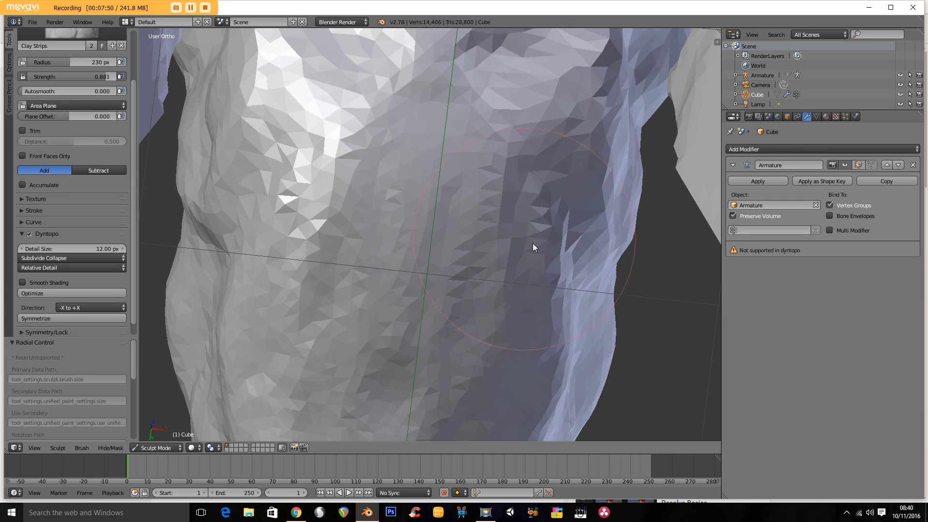
{"action": "key", "text": "f"}
{"action": "left_click", "coordinate": [468, 243]}
{"action": "mouse_move", "coordinate": [437, 77]}
{"action": "left_mouse_down"}
{"action": "mouse_move", "coordinate": [443, 173]}
{"action": "mouse_move", "coordinate": [430, 295]}
{"action": "mouse_move", "coordinate": [443, 108]}
{"action": "mouse_move", "coordinate": [410, 344]}
{"action": "mouse_move", "coordinate": [210, 366]}
{"action": "mouse_move", "coordinate": [396, 317]}
{"action": "left_mouse_up"}
{"action": "left_click_drag", "start_coordinate": [410, 223], "coordinate": [245, 358]}
{"action": "mouse_move", "coordinate": [274, 298]}
{"action": "left_mouse_down"}
{"action": "mouse_move", "coordinate": [190, 245]}
{"action": "mouse_move", "coordinate": [193, 232]}
{"action": "left_mouse_up"}
{"action": "mouse_move", "coordinate": [273, 155]}
{"action": "left_mouse_down"}
{"action": "mouse_move", "coordinate": [346, 157]}
{"action": "mouse_move", "coordinate": [268, 153]}
{"action": "left_mouse_up"}
{"action": "mouse_move", "coordinate": [317, 321]}
{"action": "middle_mouse_down", "text": "shift"}
{"action": "mouse_move", "coordinate": [363, 176]}
{"action": "mouse_move", "coordinate": [349, 158]}
{"action": "middle_mouse_up", "text": "shift"}
{"action": "mouse_move", "coordinate": [320, 300]}
{"action": "left_mouse_down"}
{"action": "mouse_move", "coordinate": [496, 352]}
{"action": "mouse_move", "coordinate": [252, 327]}
{"action": "left_mouse_up"}
- Set the Clay Strips radius to 202 px and build volume beside the torso where it meets the upper arm
{"action": "scroll", "coordinate": [252, 327], "scroll_direction": "down", "scroll_amount": 4}
{"action": "mouse_move", "coordinate": [430, 268]}
{"action": "middle_mouse_down"}
{"action": "mouse_move", "coordinate": [401, 271]}
{"action": "mouse_move", "coordinate": [325, 319]}
{"action": "mouse_move", "coordinate": [302, 369]}
{"action": "mouse_move", "coordinate": [451, 245]}
{"action": "mouse_move", "coordinate": [446, 209]}
{"action": "mouse_move", "coordinate": [385, 158]}
{"action": "mouse_move", "coordinate": [386, 220]}
{"action": "mouse_move", "coordinate": [424, 213]}
{"action": "mouse_move", "coordinate": [431, 54]}
{"action": "mouse_move", "coordinate": [346, 123]}
{"action": "mouse_move", "coordinate": [315, 224]}
{"action": "mouse_move", "coordinate": [262, 152]}
{"action": "mouse_move", "coordinate": [314, 239]}
{"action": "mouse_move", "coordinate": [300, 132]}
{"action": "mouse_move", "coordinate": [346, 202]}
{"action": "mouse_move", "coordinate": [297, 147]}
{"action": "middle_mouse_up"}
{"action": "scroll", "coordinate": [386, 220], "scroll_direction": "down", "scroll_amount": 5}
{"action": "scroll", "coordinate": [424, 213], "scroll_direction": "up", "scroll_amount": 5}
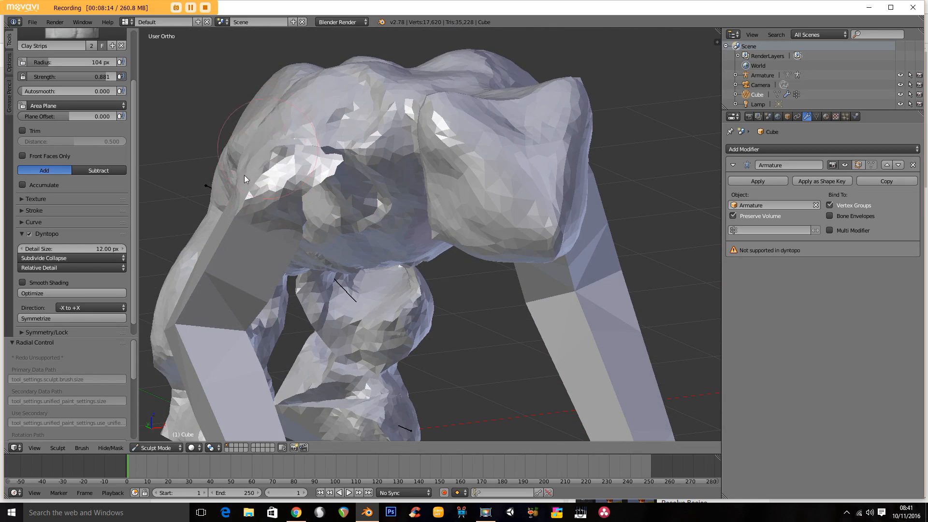
{"action": "mouse_move", "coordinate": [287, 179]}
{"action": "middle_mouse_down"}
{"action": "mouse_move", "coordinate": [370, 111]}
{"action": "mouse_move", "coordinate": [402, 68]}
{"action": "mouse_move", "coordinate": [311, 85]}
{"action": "mouse_move", "coordinate": [442, 106]}
{"action": "mouse_move", "coordinate": [393, 114]}
{"action": "mouse_move", "coordinate": [457, 220]}
{"action": "mouse_move", "coordinate": [424, 169]}
{"action": "middle_mouse_up"}
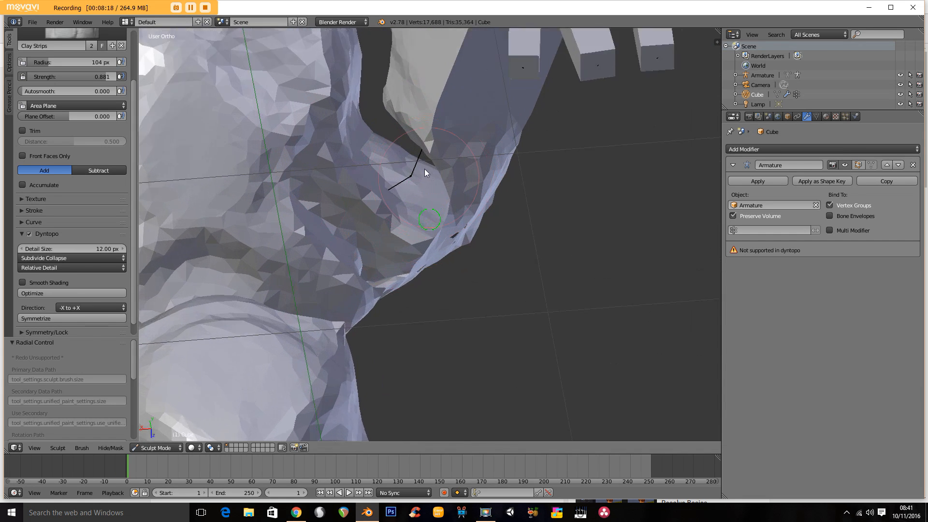
{"action": "key", "text": "f"}
{"action": "left_click", "coordinate": [394, 139]}
{"action": "mouse_move", "coordinate": [394, 139]}
{"action": "middle_mouse_down"}
{"action": "mouse_move", "coordinate": [365, 91]}
{"action": "mouse_move", "coordinate": [394, 128]}
{"action": "mouse_move", "coordinate": [380, 160]}
{"action": "middle_mouse_up"}
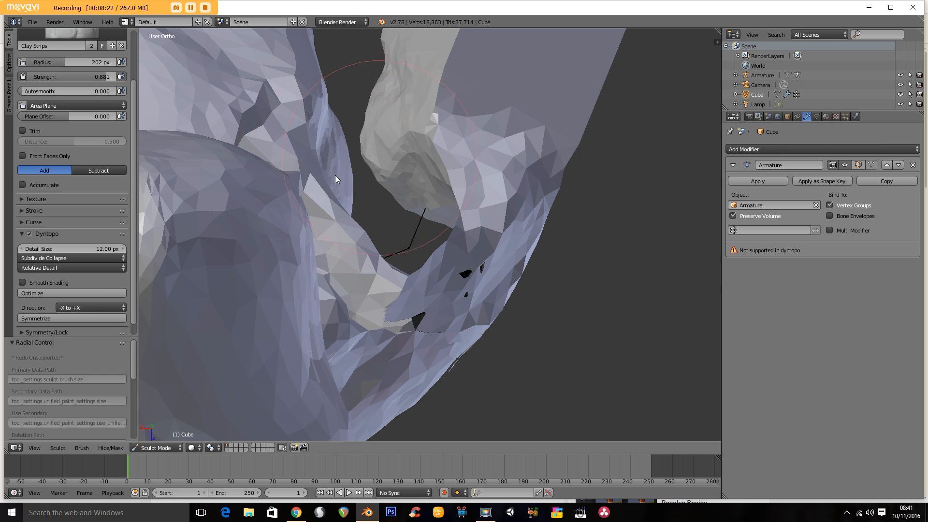
{"action": "mouse_move", "coordinate": [371, 165]}
{"action": "left_mouse_down"}
{"action": "mouse_move", "coordinate": [360, 173]}
{"action": "mouse_move", "coordinate": [428, 120]}
{"action": "mouse_move", "coordinate": [388, 236]}
{"action": "left_mouse_up"}
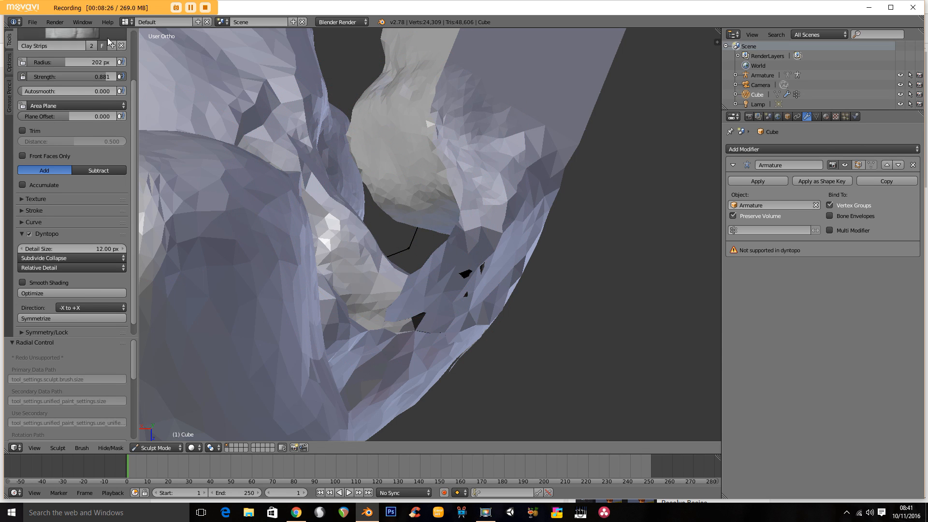
- Switch to the Grab brush and pull the new volume around the upper arm and armpit into shape
{"action": "left_click_drag", "start_coordinate": [134, 97], "coordinate": [135, 52]}
{"action": "left_click", "coordinate": [66, 71]}
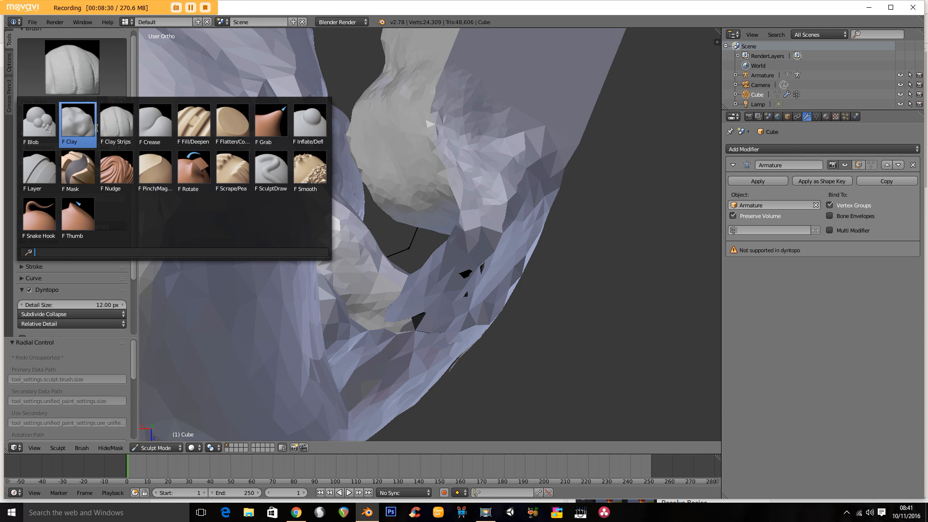
{"action": "left_click", "coordinate": [265, 121]}
{"action": "left_click_drag", "start_coordinate": [359, 163], "coordinate": [330, 169]}
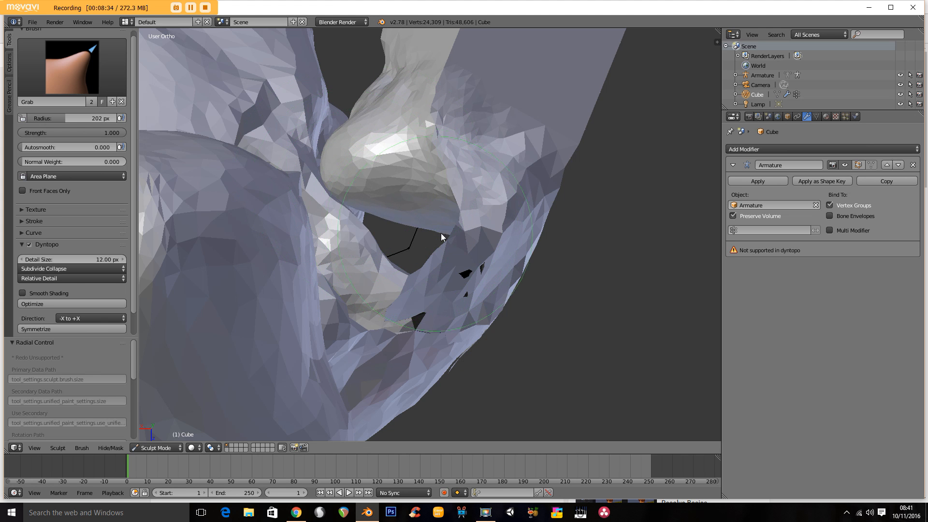
{"action": "mouse_move", "coordinate": [493, 192]}
{"action": "left_mouse_down"}
{"action": "mouse_move", "coordinate": [444, 203]}
{"action": "mouse_move", "coordinate": [507, 190]}
{"action": "left_mouse_up"}
{"action": "middle_click_drag", "start_coordinate": [404, 217], "coordinate": [395, 187]}
{"action": "left_click_drag", "start_coordinate": [433, 310], "coordinate": [364, 311]}
- Switch back to the Clay Strips brush and sculpt over the shoulder and its joint with the torso
{"action": "mouse_move", "coordinate": [365, 311]}
{"action": "middle_mouse_down"}
{"action": "mouse_move", "coordinate": [503, 325]}
{"action": "mouse_move", "coordinate": [407, 413]}
{"action": "mouse_move", "coordinate": [362, 361]}
{"action": "mouse_move", "coordinate": [367, 343]}
{"action": "mouse_move", "coordinate": [677, 296]}
{"action": "mouse_move", "coordinate": [538, 376]}
{"action": "mouse_move", "coordinate": [460, 276]}
{"action": "mouse_move", "coordinate": [527, 232]}
{"action": "mouse_move", "coordinate": [492, 344]}
{"action": "mouse_move", "coordinate": [506, 227]}
{"action": "mouse_move", "coordinate": [511, 263]}
{"action": "mouse_move", "coordinate": [529, 236]}
{"action": "mouse_move", "coordinate": [473, 254]}
{"action": "mouse_move", "coordinate": [442, 202]}
{"action": "middle_mouse_up"}
{"action": "left_click", "coordinate": [85, 58]}
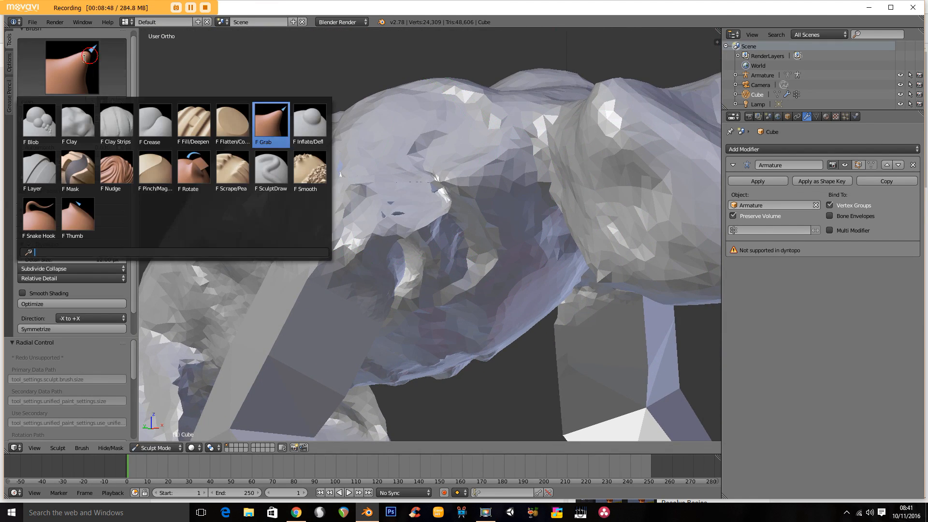
{"action": "left_click", "coordinate": [112, 126]}
{"action": "mouse_move", "coordinate": [464, 154]}
{"action": "left_mouse_down"}
{"action": "mouse_move", "coordinate": [422, 162]}
{"action": "mouse_move", "coordinate": [375, 204]}
{"action": "left_mouse_up"}
{"action": "middle_click_drag", "start_coordinate": [408, 207], "coordinate": [387, 175]}
{"action": "mouse_move", "coordinate": [420, 280]}
{"action": "left_mouse_down"}
{"action": "mouse_move", "coordinate": [444, 272]}
{"action": "mouse_move", "coordinate": [437, 227]}
{"action": "mouse_move", "coordinate": [387, 218]}
{"action": "mouse_move", "coordinate": [392, 234]}
{"action": "left_mouse_up"}
{"action": "middle_click_drag", "start_coordinate": [367, 245], "coordinate": [378, 221]}
{"action": "mouse_move", "coordinate": [378, 221]}
{"action": "left_mouse_down"}
{"action": "mouse_move", "coordinate": [398, 243]}
{"action": "mouse_move", "coordinate": [381, 242]}
{"action": "left_mouse_up"}
- Extend the Clay Strips strokes around the shoulders and down the upper arms
{"action": "middle_click_drag", "start_coordinate": [382, 242], "coordinate": [387, 216]}
{"action": "left_click_drag", "start_coordinate": [387, 216], "coordinate": [352, 234]}
{"action": "mouse_move", "coordinate": [352, 234]}
{"action": "middle_mouse_down"}
{"action": "mouse_move", "coordinate": [381, 240]}
{"action": "mouse_move", "coordinate": [335, 266]}
{"action": "middle_mouse_up"}
{"action": "mouse_move", "coordinate": [336, 267]}
{"action": "left_mouse_down"}
{"action": "mouse_move", "coordinate": [372, 276]}
{"action": "mouse_move", "coordinate": [349, 274]}
{"action": "mouse_move", "coordinate": [361, 301]}
{"action": "mouse_move", "coordinate": [345, 285]}
{"action": "left_mouse_up"}
{"action": "middle_click_drag", "start_coordinate": [345, 285], "coordinate": [328, 277]}
{"action": "mouse_move", "coordinate": [329, 276]}
{"action": "left_mouse_down"}
{"action": "mouse_move", "coordinate": [377, 226]}
{"action": "mouse_move", "coordinate": [370, 224]}
{"action": "mouse_move", "coordinate": [367, 271]}
{"action": "left_mouse_up"}
{"action": "mouse_move", "coordinate": [367, 272]}
{"action": "middle_mouse_down"}
{"action": "mouse_move", "coordinate": [293, 227]}
{"action": "mouse_move", "coordinate": [340, 240]}
{"action": "mouse_move", "coordinate": [352, 217]}
{"action": "mouse_move", "coordinate": [393, 234]}
{"action": "middle_mouse_up"}
{"action": "mouse_move", "coordinate": [394, 234]}
{"action": "left_mouse_down"}
{"action": "mouse_move", "coordinate": [386, 223]}
{"action": "mouse_move", "coordinate": [400, 217]}
{"action": "mouse_move", "coordinate": [406, 263]}
{"action": "left_mouse_up"}
{"action": "mouse_move", "coordinate": [406, 263]}
{"action": "middle_mouse_down"}
{"action": "mouse_move", "coordinate": [364, 247]}
{"action": "mouse_move", "coordinate": [332, 216]}
{"action": "mouse_move", "coordinate": [333, 277]}
{"action": "mouse_move", "coordinate": [310, 256]}
{"action": "mouse_move", "coordinate": [318, 273]}
{"action": "middle_mouse_up"}
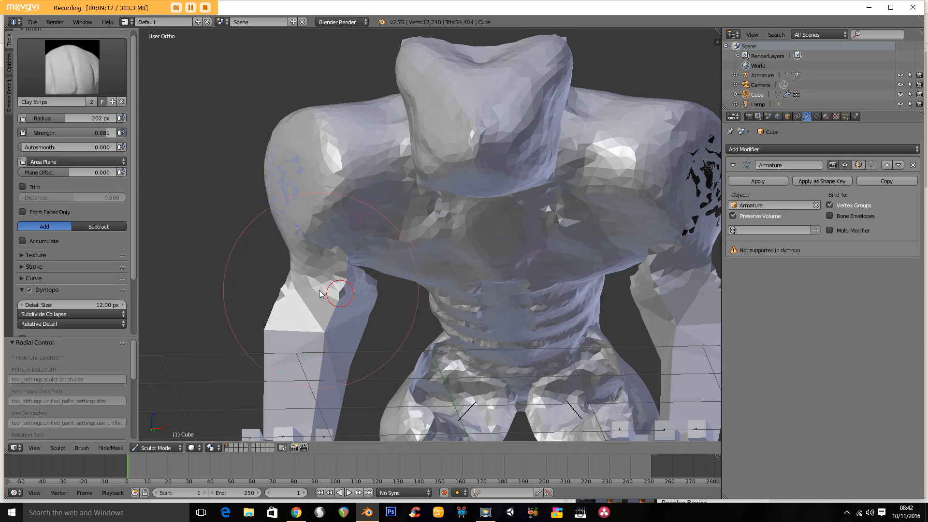
- Sculpt large Clay Strips strokes around the elbows and undo the last stroke
{"action": "left_click_drag", "start_coordinate": [335, 307], "coordinate": [340, 309]}
{"action": "mouse_move", "coordinate": [339, 309]}
{"action": "middle_mouse_down"}
{"action": "mouse_move", "coordinate": [407, 325]}
{"action": "mouse_move", "coordinate": [575, 336]}
{"action": "middle_mouse_up"}
{"action": "scroll", "coordinate": [567, 308], "scroll_direction": "up", "scroll_amount": 1}
{"action": "mouse_move", "coordinate": [567, 308]}
{"action": "left_mouse_down"}
{"action": "mouse_move", "coordinate": [537, 297]}
{"action": "mouse_move", "coordinate": [564, 312]}
{"action": "left_mouse_up"}
{"action": "mouse_move", "coordinate": [564, 312]}
{"action": "middle_mouse_down"}
{"action": "mouse_move", "coordinate": [325, 309]}
{"action": "mouse_move", "coordinate": [345, 263]}
{"action": "middle_mouse_up"}
{"action": "key", "text": "ctrl+z"}
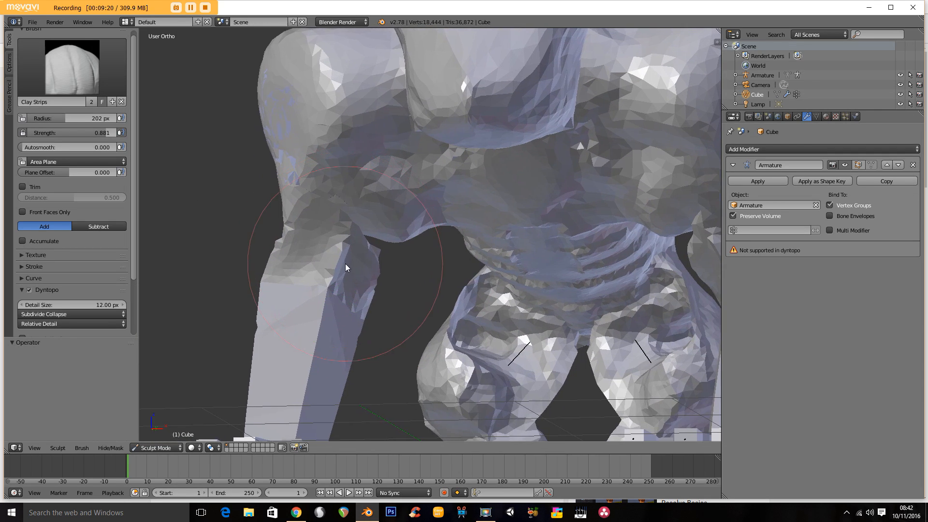
- Set the Clay Strips radius to 97 px and sculpt finer volume on the arm around the elbow
{"action": "key", "text": "f"}
{"action": "left_click", "coordinate": [328, 275]}
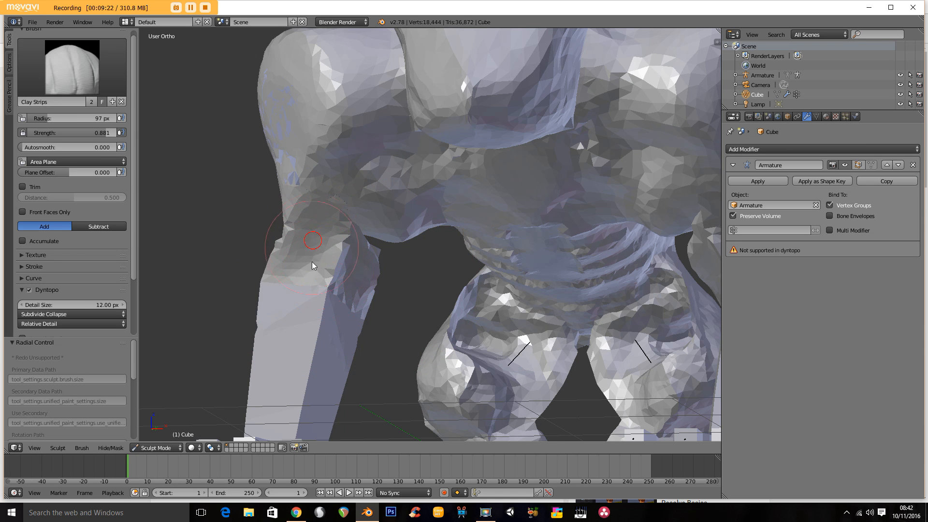
{"action": "left_click_drag", "start_coordinate": [312, 239], "coordinate": [289, 252]}
{"action": "left_click_drag", "start_coordinate": [345, 262], "coordinate": [358, 308]}
{"action": "mouse_move", "coordinate": [309, 290]}
{"action": "middle_mouse_down"}
{"action": "mouse_move", "coordinate": [445, 300]}
{"action": "mouse_move", "coordinate": [436, 285]}
{"action": "middle_mouse_up"}
{"action": "mouse_move", "coordinate": [349, 259]}
{"action": "left_mouse_down"}
{"action": "mouse_move", "coordinate": [364, 309]}
{"action": "mouse_move", "coordinate": [408, 169]}
{"action": "mouse_move", "coordinate": [408, 202]}
{"action": "mouse_move", "coordinate": [441, 167]}
{"action": "left_mouse_up"}
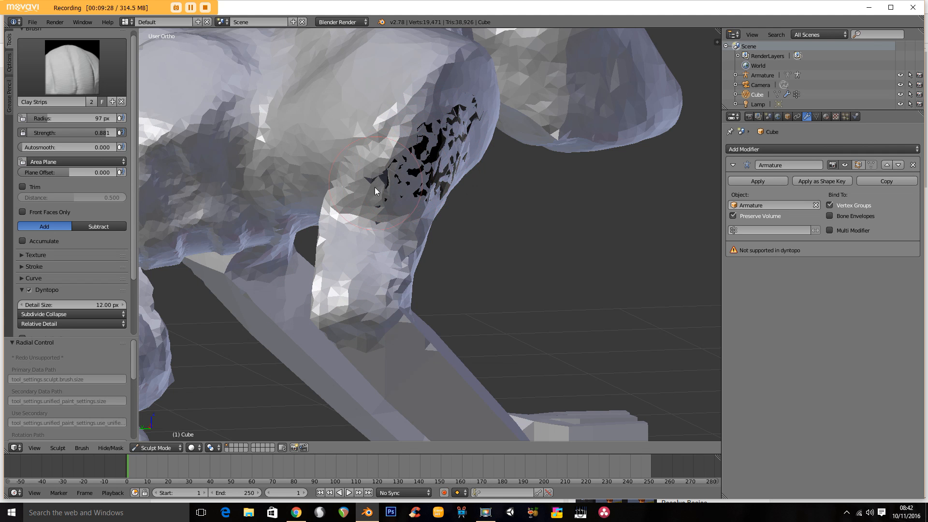
- Add Clay Strips strokes to the inner and rear side of the elbow
{"action": "middle_click_drag", "start_coordinate": [369, 213], "coordinate": [427, 237]}
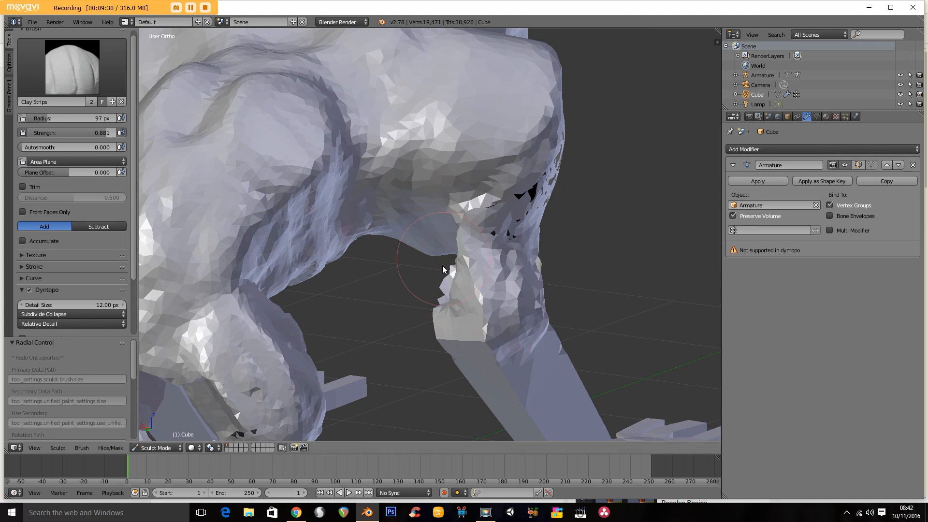
{"action": "left_click_drag", "start_coordinate": [494, 336], "coordinate": [468, 300]}
{"action": "mouse_move", "coordinate": [468, 301]}
{"action": "middle_mouse_down"}
{"action": "mouse_move", "coordinate": [306, 281]}
{"action": "mouse_move", "coordinate": [459, 257]}
{"action": "middle_mouse_up"}
{"action": "left_click_drag", "start_coordinate": [436, 269], "coordinate": [414, 254]}
- Sculpt the eye sockets and brow ridges on the sides of the head with Clay Strips
{"action": "mouse_move", "coordinate": [436, 245]}
{"action": "middle_mouse_down"}
{"action": "mouse_move", "coordinate": [427, 269]}
{"action": "mouse_move", "coordinate": [382, 263]}
{"action": "mouse_move", "coordinate": [528, 403]}
{"action": "mouse_move", "coordinate": [437, 277]}
{"action": "middle_mouse_up"}
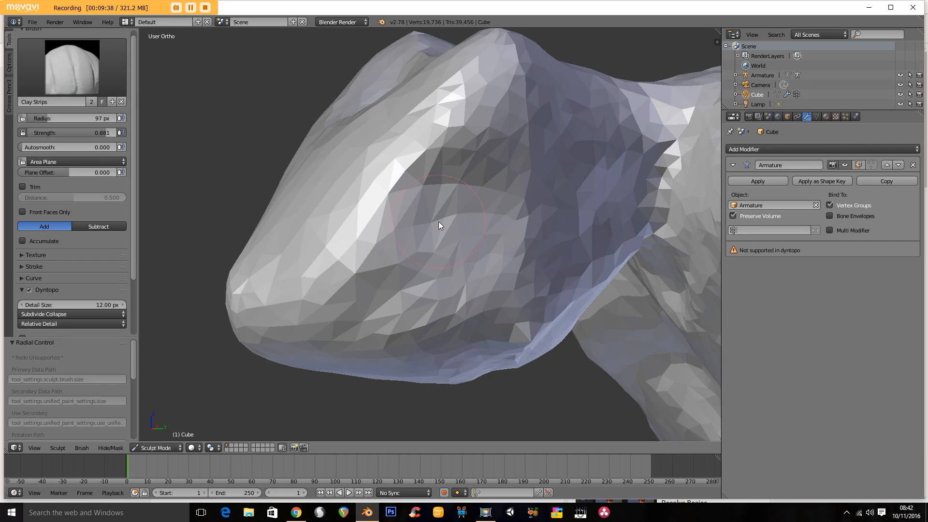
{"action": "mouse_move", "coordinate": [436, 192]}
{"action": "left_mouse_down"}
{"action": "mouse_move", "coordinate": [401, 192]}
{"action": "mouse_move", "coordinate": [419, 213]}
{"action": "left_mouse_up"}
{"action": "scroll", "coordinate": [410, 216], "scroll_direction": "up", "scroll_amount": 4}
{"action": "mouse_move", "coordinate": [408, 170]}
{"action": "left_mouse_down"}
{"action": "mouse_move", "coordinate": [421, 184]}
{"action": "mouse_move", "coordinate": [395, 184]}
{"action": "left_mouse_up"}
{"action": "mouse_move", "coordinate": [480, 69]}
{"action": "left_mouse_down"}
{"action": "mouse_move", "coordinate": [339, 85]}
{"action": "mouse_move", "coordinate": [292, 179]}
{"action": "mouse_move", "coordinate": [332, 115]}
{"action": "left_mouse_up"}
{"action": "mouse_move", "coordinate": [505, 46]}
{"action": "left_mouse_down"}
{"action": "mouse_move", "coordinate": [265, 215]}
{"action": "mouse_move", "coordinate": [269, 184]}
{"action": "left_mouse_up"}
{"action": "middle_click_drag", "start_coordinate": [285, 190], "coordinate": [309, 314], "text": "ctrl"}
{"action": "left_click_drag", "start_coordinate": [344, 512], "coordinate": [391, 512]}
- Set the Clay Strips radius to 162 px and sculpt the snout, cheeks and lower jaw
{"action": "mouse_move", "coordinate": [317, 269]}
{"action": "middle_mouse_down"}
{"action": "mouse_move", "coordinate": [351, 292]}
{"action": "mouse_move", "coordinate": [345, 277]}
{"action": "mouse_move", "coordinate": [317, 278]}
{"action": "mouse_move", "coordinate": [356, 306]}
{"action": "mouse_move", "coordinate": [325, 290]}
{"action": "mouse_move", "coordinate": [436, 247]}
{"action": "middle_mouse_up"}
{"action": "key", "text": "f"}
{"action": "left_click", "coordinate": [470, 255]}
{"action": "mouse_move", "coordinate": [542, 235]}
{"action": "left_mouse_down"}
{"action": "mouse_move", "coordinate": [457, 204]}
{"action": "mouse_move", "coordinate": [514, 248]}
{"action": "mouse_move", "coordinate": [514, 223]}
{"action": "mouse_move", "coordinate": [465, 218]}
{"action": "mouse_move", "coordinate": [518, 216]}
{"action": "mouse_move", "coordinate": [542, 163]}
{"action": "mouse_move", "coordinate": [503, 238]}
{"action": "mouse_move", "coordinate": [482, 213]}
{"action": "mouse_move", "coordinate": [461, 250]}
{"action": "mouse_move", "coordinate": [558, 236]}
{"action": "left_mouse_up"}
{"action": "mouse_move", "coordinate": [557, 237]}
{"action": "middle_mouse_down"}
{"action": "mouse_move", "coordinate": [520, 223]}
{"action": "mouse_move", "coordinate": [546, 179]}
{"action": "mouse_move", "coordinate": [546, 237]}
{"action": "mouse_move", "coordinate": [528, 207]}
{"action": "mouse_move", "coordinate": [505, 218]}
{"action": "middle_mouse_up"}
{"action": "mouse_move", "coordinate": [526, 239]}
{"action": "left_mouse_down"}
{"action": "mouse_move", "coordinate": [514, 281]}
{"action": "mouse_move", "coordinate": [465, 292]}
{"action": "mouse_move", "coordinate": [527, 270]}
{"action": "mouse_move", "coordinate": [553, 230]}
{"action": "mouse_move", "coordinate": [509, 273]}
{"action": "left_mouse_up"}
{"action": "mouse_move", "coordinate": [590, 271]}
{"action": "middle_mouse_down"}
{"action": "mouse_move", "coordinate": [451, 294]}
{"action": "mouse_move", "coordinate": [401, 200]}
{"action": "mouse_move", "coordinate": [367, 232]}
{"action": "middle_mouse_up"}
{"action": "mouse_move", "coordinate": [367, 235]}
{"action": "left_mouse_down"}
{"action": "mouse_move", "coordinate": [379, 251]}
{"action": "mouse_move", "coordinate": [356, 305]}
{"action": "mouse_move", "coordinate": [478, 263]}
{"action": "mouse_move", "coordinate": [420, 344]}
{"action": "mouse_move", "coordinate": [359, 319]}
{"action": "mouse_move", "coordinate": [304, 344]}
{"action": "mouse_move", "coordinate": [451, 213]}
{"action": "mouse_move", "coordinate": [491, 129]}
{"action": "mouse_move", "coordinate": [538, 182]}
{"action": "mouse_move", "coordinate": [590, 145]}
{"action": "mouse_move", "coordinate": [524, 191]}
{"action": "left_mouse_up"}
{"action": "scroll", "coordinate": [513, 223], "scroll_direction": "down", "scroll_amount": 1}
{"action": "middle_click_drag", "start_coordinate": [513, 223], "coordinate": [566, 141]}
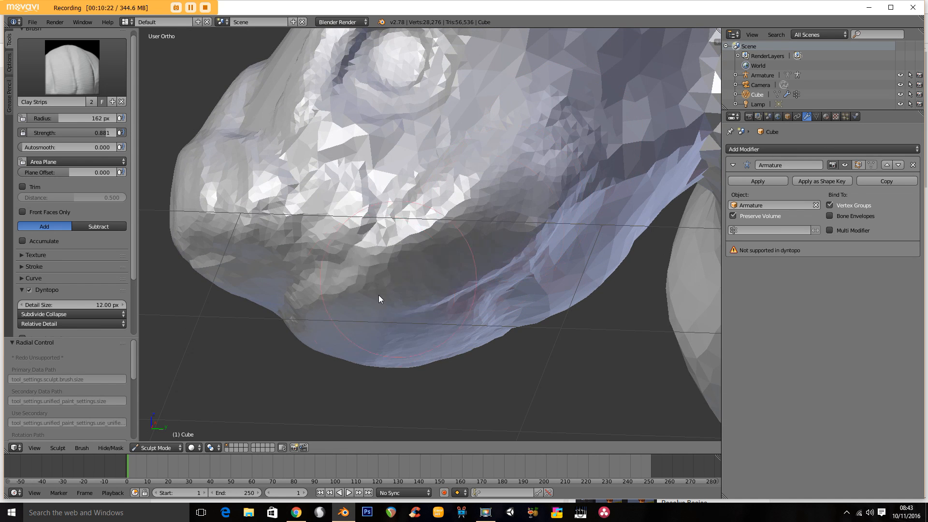
{"action": "mouse_move", "coordinate": [481, 306]}
{"action": "left_mouse_down"}
{"action": "mouse_move", "coordinate": [539, 259]}
{"action": "mouse_move", "coordinate": [418, 303]}
{"action": "mouse_move", "coordinate": [513, 197]}
{"action": "mouse_move", "coordinate": [550, 172]}
{"action": "mouse_move", "coordinate": [406, 290]}
{"action": "mouse_move", "coordinate": [549, 170]}
{"action": "mouse_move", "coordinate": [505, 305]}
{"action": "mouse_move", "coordinate": [535, 143]}
{"action": "left_mouse_up"}
- Set the Clay Strips radius to 93 px, carve the mouth line along the jaw and shape the lip
{"action": "mouse_move", "coordinate": [371, 290]}
{"action": "middle_mouse_down"}
{"action": "mouse_move", "coordinate": [399, 296]}
{"action": "mouse_move", "coordinate": [390, 202]}
{"action": "middle_mouse_up"}
{"action": "scroll", "coordinate": [391, 207], "scroll_direction": "up", "scroll_amount": 4}
{"action": "key", "text": "f"}
{"action": "left_click", "coordinate": [500, 190]}
{"action": "left_click_drag", "start_coordinate": [569, 196], "coordinate": [377, 248]}
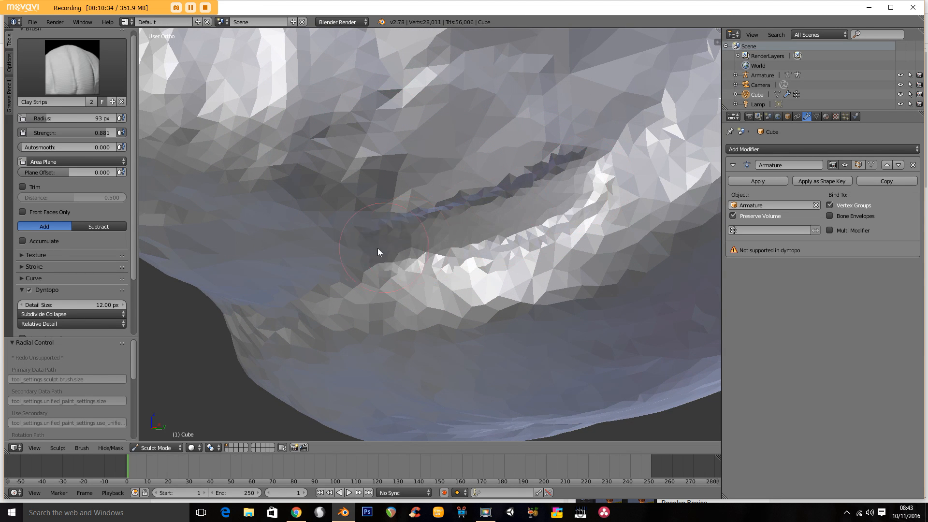
{"action": "mouse_move", "coordinate": [271, 280]}
{"action": "left_mouse_down"}
{"action": "mouse_move", "coordinate": [587, 147]}
{"action": "mouse_move", "coordinate": [558, 179]}
{"action": "left_mouse_up"}
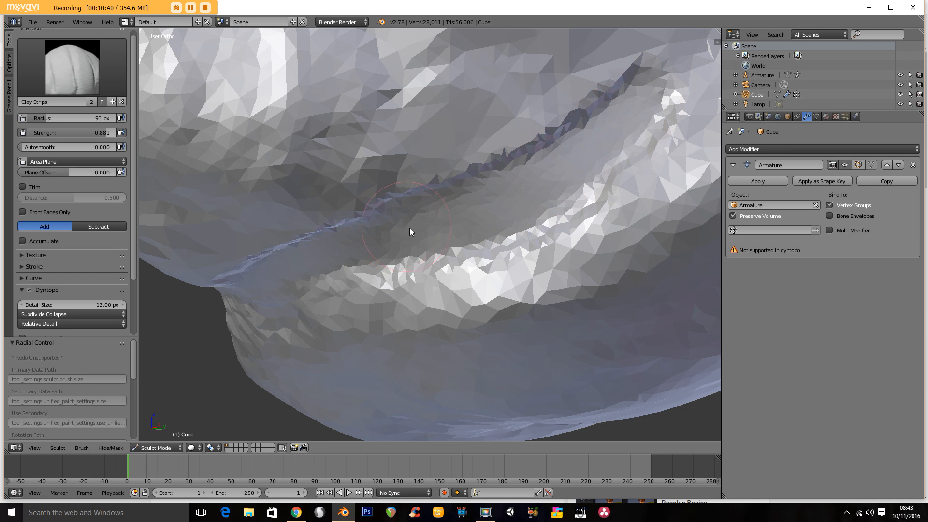
{"action": "left_click_drag", "start_coordinate": [372, 239], "coordinate": [620, 114]}
- Carve a mirrored pair of round nostrils into the snout just above the mouth line
{"action": "mouse_move", "coordinate": [578, 161]}
{"action": "middle_mouse_down"}
{"action": "mouse_move", "coordinate": [471, 195]}
{"action": "mouse_move", "coordinate": [460, 180]}
{"action": "mouse_move", "coordinate": [480, 138]}
{"action": "mouse_move", "coordinate": [448, 206]}
{"action": "mouse_move", "coordinate": [517, 85]}
{"action": "middle_mouse_up"}
{"action": "mouse_move", "coordinate": [530, 78]}
{"action": "left_mouse_down"}
{"action": "mouse_move", "coordinate": [516, 91]}
{"action": "mouse_move", "coordinate": [538, 100]}
{"action": "mouse_move", "coordinate": [553, 83]}
{"action": "mouse_move", "coordinate": [534, 103]}
{"action": "left_mouse_up"}
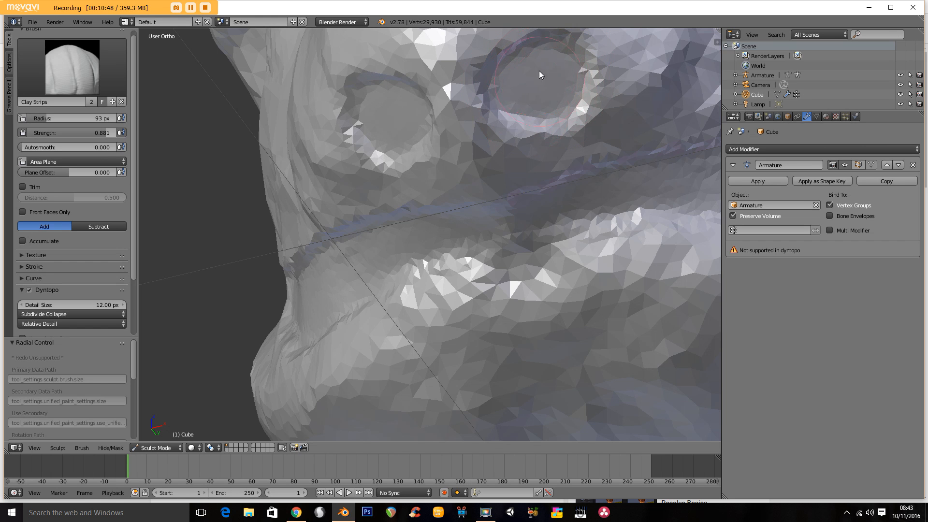
{"action": "mouse_move", "coordinate": [532, 73]}
{"action": "middle_mouse_down", "text": "ctrl"}
{"action": "mouse_move", "coordinate": [532, 157]}
{"action": "mouse_move", "coordinate": [517, 187]}
{"action": "mouse_move", "coordinate": [512, 152]}
{"action": "mouse_move", "coordinate": [395, 161]}
{"action": "mouse_move", "coordinate": [365, 198]}
{"action": "middle_mouse_up", "text": "ctrl"}
- Switch to the Grab brush with a 149 px radius and pull the upper rear corners of the head into ears
{"action": "middle_click_drag", "start_coordinate": [366, 199], "coordinate": [383, 185]}
{"action": "middle_click_drag", "start_coordinate": [410, 160], "coordinate": [398, 206], "text": "shift"}
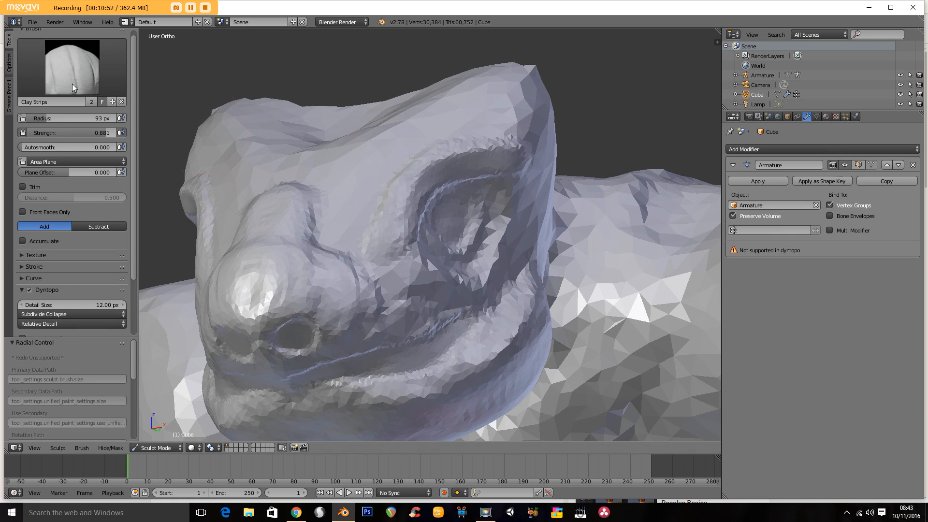
{"action": "left_click", "coordinate": [74, 85]}
{"action": "left_click", "coordinate": [270, 125]}
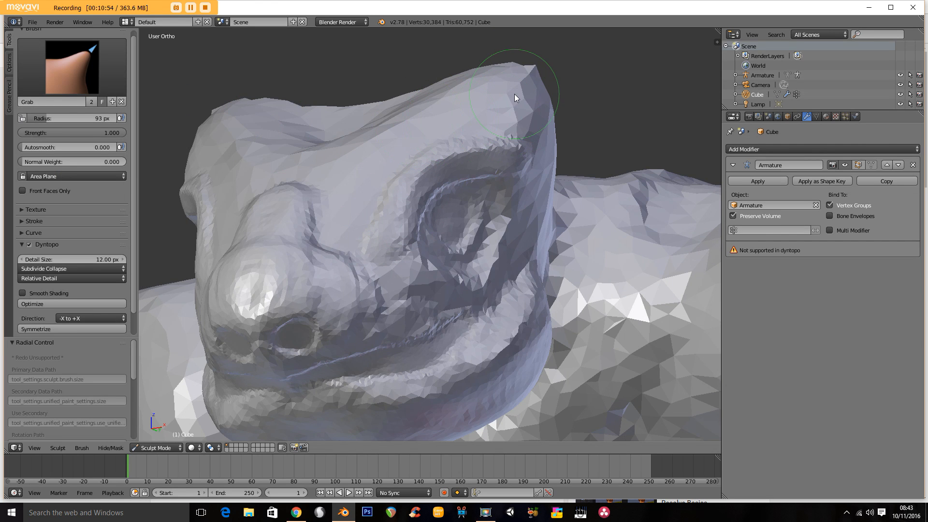
{"action": "key", "text": "f"}
{"action": "left_click", "coordinate": [536, 102]}
{"action": "middle_click_drag", "start_coordinate": [520, 113], "coordinate": [483, 184], "text": "shift"}
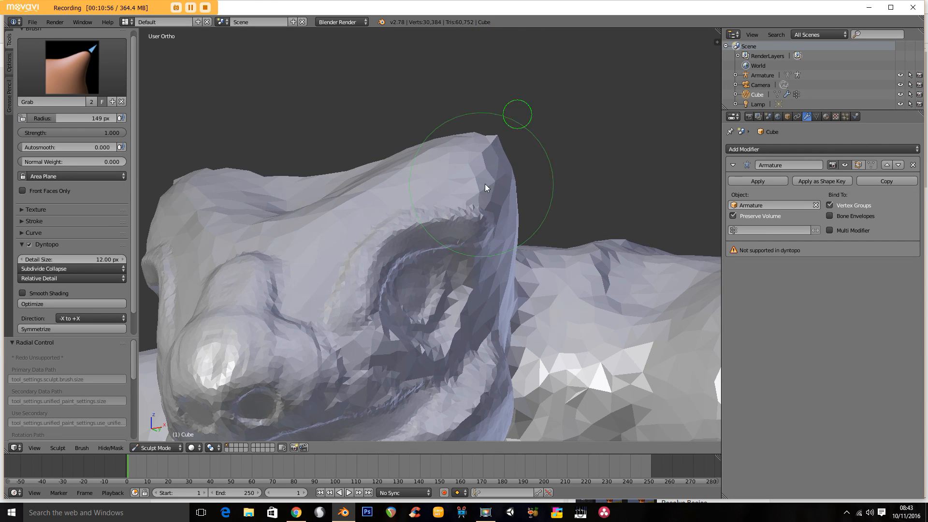
{"action": "middle_click_drag", "start_coordinate": [470, 143], "coordinate": [383, 154]}
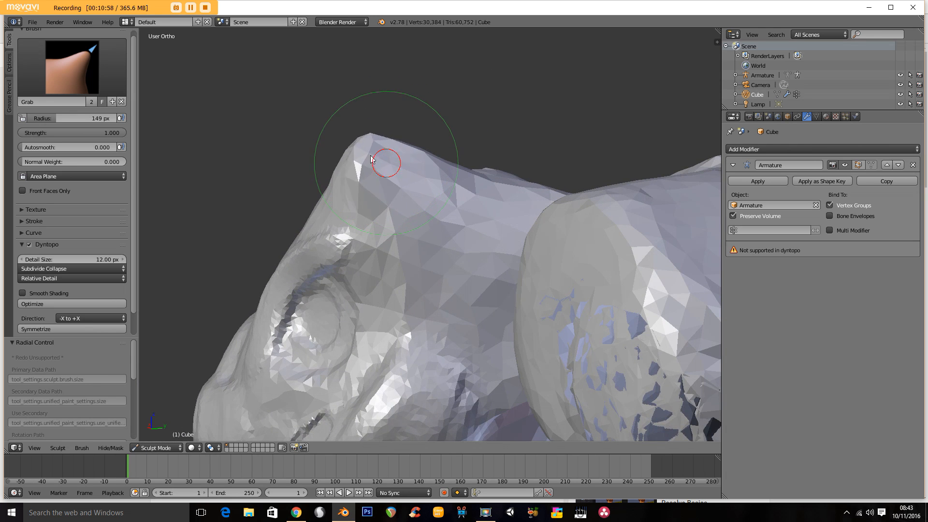
{"action": "mouse_move", "coordinate": [377, 153]}
{"action": "left_mouse_down"}
{"action": "mouse_move", "coordinate": [445, 163]}
{"action": "mouse_move", "coordinate": [359, 177]}
{"action": "mouse_move", "coordinate": [334, 164]}
{"action": "left_mouse_up"}
{"action": "mouse_move", "coordinate": [434, 179]}
{"action": "left_mouse_down"}
{"action": "mouse_move", "coordinate": [405, 201]}
{"action": "mouse_move", "coordinate": [387, 189]}
{"action": "left_mouse_up"}
- Stretch the ears upward and adjust their width and tilt with Grab strokes from several angles
{"action": "middle_click_drag", "start_coordinate": [387, 190], "coordinate": [554, 223]}
{"action": "mouse_move", "coordinate": [543, 169]}
{"action": "left_mouse_down"}
{"action": "mouse_move", "coordinate": [541, 154]}
{"action": "mouse_move", "coordinate": [498, 149]}
{"action": "mouse_move", "coordinate": [535, 137]}
{"action": "left_mouse_up"}
{"action": "mouse_move", "coordinate": [535, 137]}
{"action": "middle_mouse_down"}
{"action": "mouse_move", "coordinate": [407, 182]}
{"action": "mouse_move", "coordinate": [425, 169]}
{"action": "middle_mouse_up"}
{"action": "left_click_drag", "start_coordinate": [425, 169], "coordinate": [375, 174]}
{"action": "middle_click_drag", "start_coordinate": [440, 222], "coordinate": [445, 187]}
{"action": "left_click_drag", "start_coordinate": [445, 187], "coordinate": [462, 171]}
{"action": "mouse_move", "coordinate": [462, 171]}
{"action": "middle_mouse_down"}
{"action": "mouse_move", "coordinate": [482, 196]}
{"action": "mouse_move", "coordinate": [462, 164]}
{"action": "middle_mouse_up"}
{"action": "mouse_move", "coordinate": [462, 164]}
{"action": "left_mouse_down"}
{"action": "mouse_move", "coordinate": [506, 145]}
{"action": "mouse_move", "coordinate": [449, 112]}
{"action": "mouse_move", "coordinate": [513, 129]}
{"action": "mouse_move", "coordinate": [460, 124]}
{"action": "mouse_move", "coordinate": [499, 144]}
{"action": "left_mouse_up"}
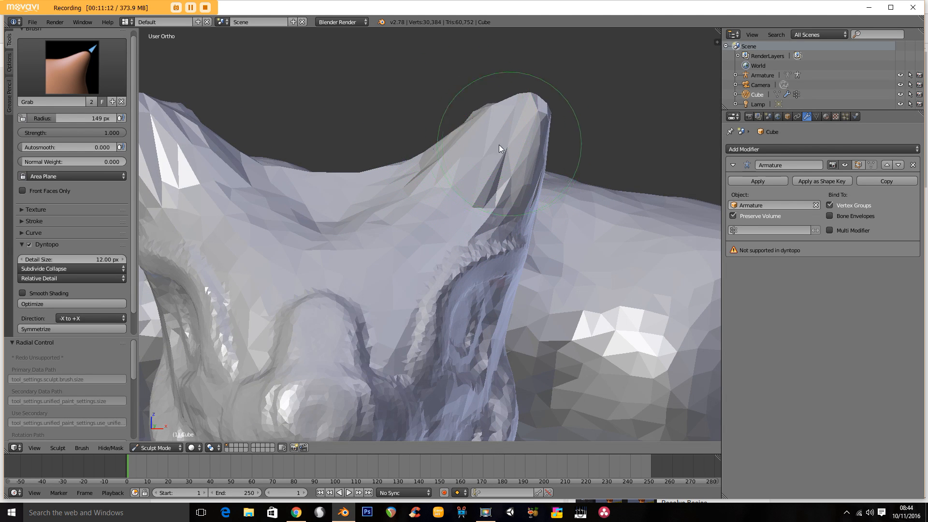
{"action": "middle_click_drag", "start_coordinate": [499, 144], "coordinate": [371, 148]}
{"action": "left_click_drag", "start_coordinate": [371, 153], "coordinate": [404, 149]}
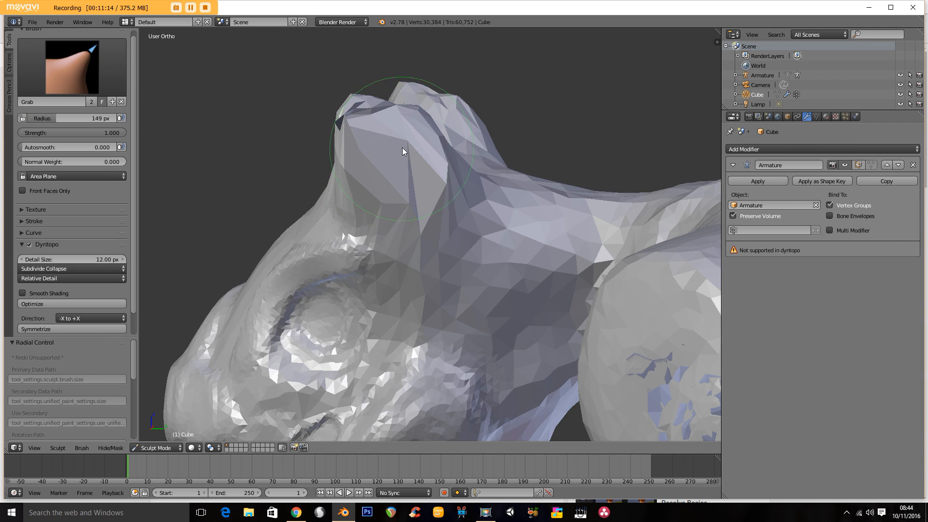
- Switch to the Clay Strips brush and build up thickness on the stretched ears
{"action": "left_click", "coordinate": [72, 67]}
{"action": "left_click", "coordinate": [118, 124]}
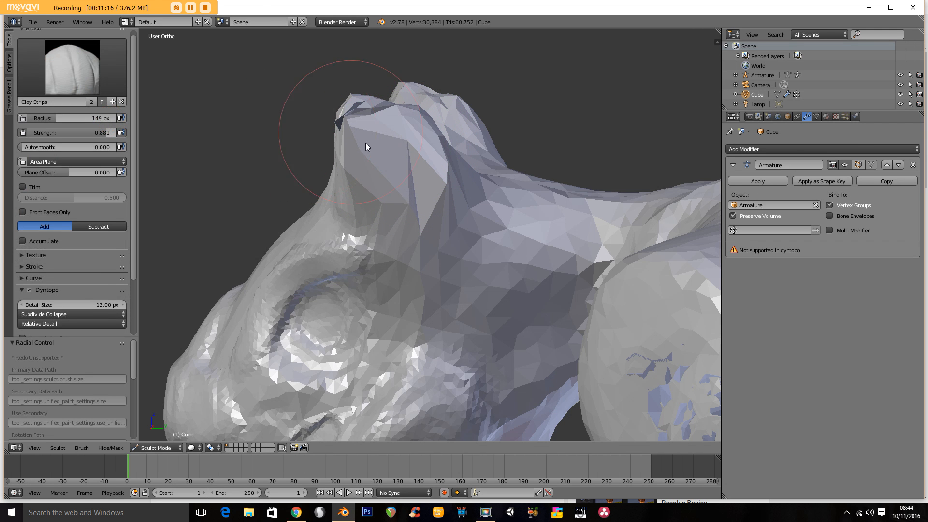
{"action": "left_click_drag", "start_coordinate": [377, 154], "coordinate": [415, 153]}
{"action": "middle_click_drag", "start_coordinate": [415, 153], "coordinate": [431, 222]}
{"action": "mouse_move", "coordinate": [509, 173]}
{"action": "left_mouse_down"}
{"action": "mouse_move", "coordinate": [471, 189]}
{"action": "mouse_move", "coordinate": [500, 176]}
{"action": "mouse_move", "coordinate": [511, 149]}
{"action": "left_mouse_up"}
{"action": "mouse_move", "coordinate": [511, 150]}
{"action": "middle_mouse_down"}
{"action": "mouse_move", "coordinate": [510, 180]}
{"action": "mouse_move", "coordinate": [543, 132]}
{"action": "middle_mouse_up"}
{"action": "mouse_move", "coordinate": [546, 164]}
{"action": "left_mouse_down"}
{"action": "mouse_move", "coordinate": [549, 147]}
{"action": "mouse_move", "coordinate": [524, 144]}
{"action": "left_mouse_up"}
- Round out the ears with more Clay Strips strokes and smooth their tips
{"action": "mouse_move", "coordinate": [523, 144]}
{"action": "middle_mouse_down"}
{"action": "mouse_move", "coordinate": [538, 177]}
{"action": "mouse_move", "coordinate": [501, 135]}
{"action": "middle_mouse_up"}
{"action": "mouse_move", "coordinate": [500, 135]}
{"action": "left_mouse_down"}
{"action": "mouse_move", "coordinate": [499, 146]}
{"action": "mouse_move", "coordinate": [427, 187]}
{"action": "mouse_move", "coordinate": [478, 162]}
{"action": "left_mouse_up"}
{"action": "mouse_move", "coordinate": [478, 162]}
{"action": "middle_mouse_down"}
{"action": "mouse_move", "coordinate": [466, 176]}
{"action": "mouse_move", "coordinate": [530, 194]}
{"action": "mouse_move", "coordinate": [476, 193]}
{"action": "middle_mouse_up"}
{"action": "mouse_move", "coordinate": [476, 193]}
{"action": "left_mouse_down"}
{"action": "mouse_move", "coordinate": [471, 186]}
{"action": "mouse_move", "coordinate": [472, 217]}
{"action": "left_mouse_up"}
{"action": "mouse_move", "coordinate": [472, 218]}
{"action": "middle_mouse_down"}
{"action": "mouse_move", "coordinate": [459, 170]}
{"action": "mouse_move", "coordinate": [438, 207]}
{"action": "mouse_move", "coordinate": [431, 173]}
{"action": "mouse_move", "coordinate": [432, 238]}
{"action": "middle_mouse_up"}
{"action": "mouse_move", "coordinate": [431, 255]}
{"action": "left_mouse_down", "text": "shift"}
{"action": "mouse_move", "coordinate": [416, 251]}
{"action": "mouse_move", "coordinate": [426, 245]}
{"action": "mouse_move", "coordinate": [405, 261]}
{"action": "mouse_move", "coordinate": [432, 269]}
{"action": "left_mouse_up", "text": "shift"}
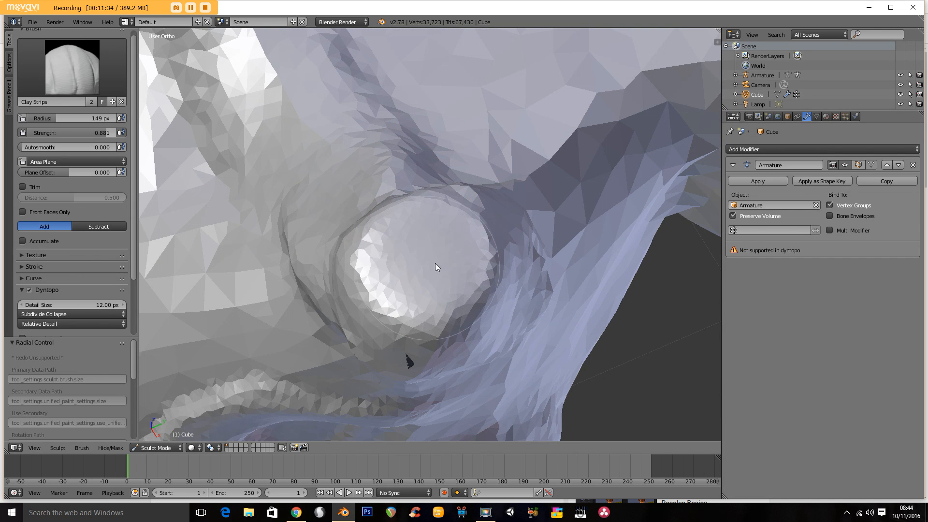
- Switch to the Crease brush at 149 px radius and carve creases around the ears
{"action": "mouse_move", "coordinate": [421, 275]}
{"action": "middle_mouse_down"}
{"action": "mouse_move", "coordinate": [459, 215]}
{"action": "mouse_move", "coordinate": [243, 235]}
{"action": "middle_mouse_up"}
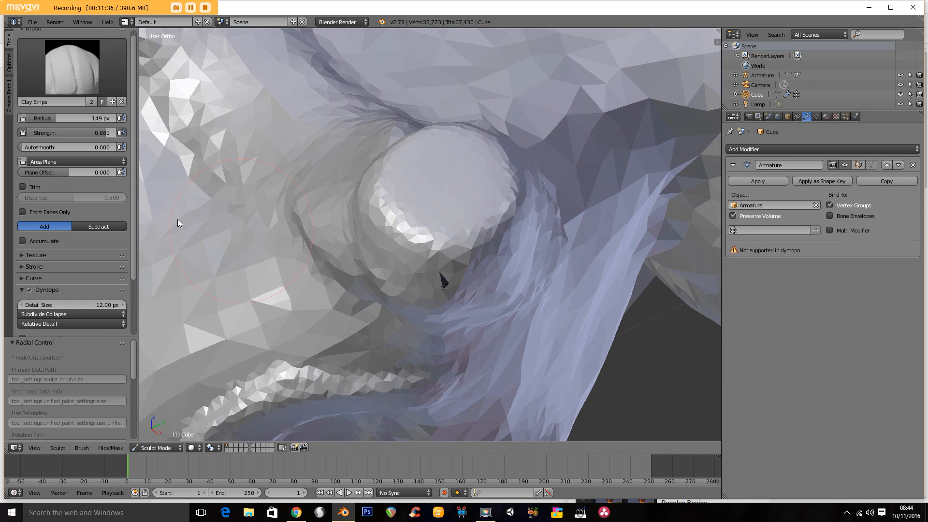
{"action": "left_click", "coordinate": [69, 91]}
{"action": "left_click", "coordinate": [160, 123]}
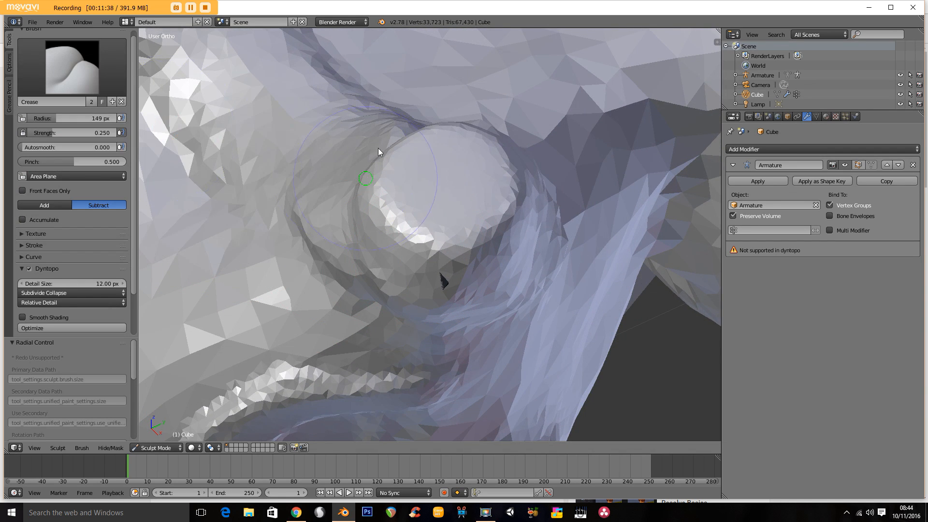
{"action": "scroll", "coordinate": [377, 145], "scroll_direction": "up", "scroll_amount": 6}
{"action": "scroll", "coordinate": [377, 145], "scroll_direction": "down", "scroll_amount": 4}
{"action": "mouse_move", "coordinate": [381, 215]}
{"action": "middle_mouse_down"}
{"action": "mouse_move", "coordinate": [398, 201]}
{"action": "mouse_move", "coordinate": [381, 351]}
{"action": "mouse_move", "coordinate": [438, 9]}
{"action": "middle_mouse_up"}
{"action": "mouse_move", "coordinate": [392, 233]}
{"action": "left_mouse_down"}
{"action": "mouse_move", "coordinate": [462, 230]}
{"action": "mouse_move", "coordinate": [360, 268]}
{"action": "mouse_move", "coordinate": [344, 200]}
{"action": "left_mouse_up"}
{"action": "mouse_move", "coordinate": [350, 240]}
{"action": "middle_mouse_down"}
{"action": "mouse_move", "coordinate": [269, 205]}
{"action": "mouse_move", "coordinate": [269, 119]}
{"action": "middle_mouse_up"}
{"action": "mouse_move", "coordinate": [307, 144]}
{"action": "left_mouse_down"}
{"action": "mouse_move", "coordinate": [256, 128]}
{"action": "mouse_move", "coordinate": [195, 140]}
{"action": "mouse_move", "coordinate": [301, 150]}
{"action": "left_mouse_up"}
- Carve further Crease strokes across the ear surfaces to define their folds
{"action": "middle_click_drag", "start_coordinate": [300, 150], "coordinate": [339, 128]}
{"action": "mouse_move", "coordinate": [379, 104]}
{"action": "left_mouse_down"}
{"action": "mouse_move", "coordinate": [291, 210]}
{"action": "mouse_move", "coordinate": [334, 156]}
{"action": "left_mouse_up"}
{"action": "mouse_move", "coordinate": [334, 156]}
{"action": "middle_mouse_down"}
{"action": "mouse_move", "coordinate": [341, 198]}
{"action": "mouse_move", "coordinate": [543, 169]}
{"action": "middle_mouse_up"}
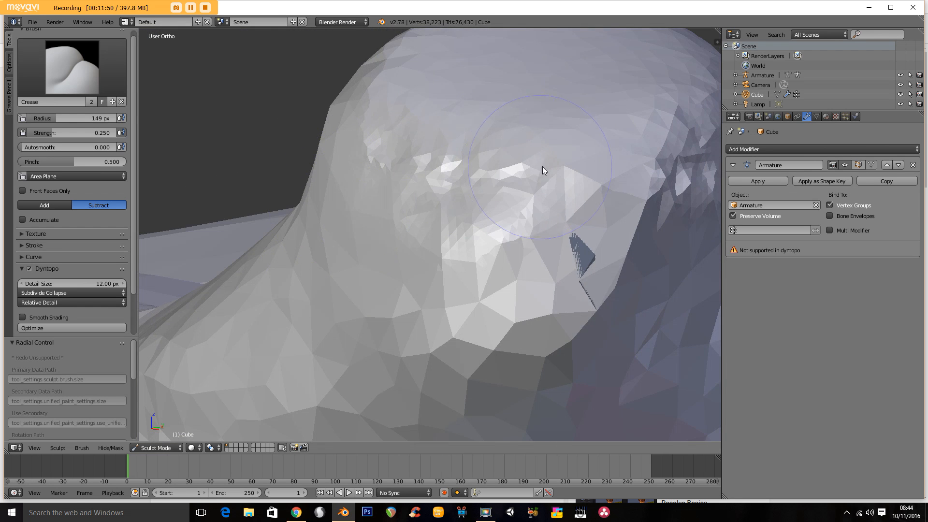
{"action": "mouse_move", "coordinate": [554, 168]}
{"action": "left_mouse_down"}
{"action": "mouse_move", "coordinate": [564, 184]}
{"action": "mouse_move", "coordinate": [532, 186]}
{"action": "left_mouse_up"}
{"action": "mouse_move", "coordinate": [532, 186]}
{"action": "middle_mouse_down"}
{"action": "mouse_move", "coordinate": [427, 196]}
{"action": "mouse_move", "coordinate": [556, 124]}
{"action": "middle_mouse_up"}
{"action": "left_click_drag", "start_coordinate": [526, 238], "coordinate": [515, 238]}
{"action": "mouse_move", "coordinate": [515, 237]}
{"action": "middle_mouse_down"}
{"action": "mouse_move", "coordinate": [529, 363]}
{"action": "mouse_move", "coordinate": [497, 314]}
{"action": "mouse_move", "coordinate": [456, 416]}
{"action": "mouse_move", "coordinate": [376, 335]}
{"action": "mouse_move", "coordinate": [479, 317]}
{"action": "mouse_move", "coordinate": [418, 362]}
{"action": "mouse_move", "coordinate": [369, 256]}
{"action": "mouse_move", "coordinate": [326, 243]}
{"action": "mouse_move", "coordinate": [451, 230]}
{"action": "mouse_move", "coordinate": [350, 230]}
{"action": "mouse_move", "coordinate": [348, 240]}
{"action": "mouse_move", "coordinate": [366, 231]}
{"action": "middle_mouse_up"}
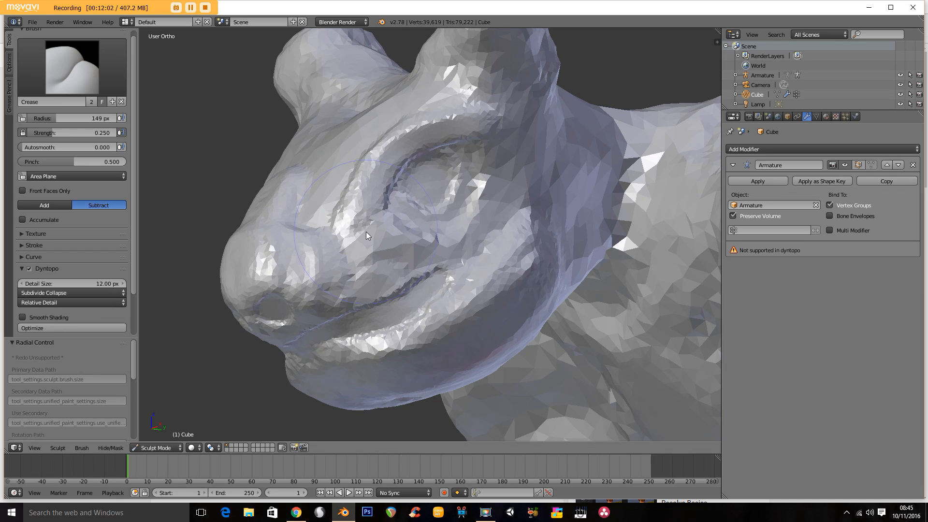
{"action": "mouse_move", "coordinate": [514, 259]}
{"action": "middle_mouse_down"}
{"action": "mouse_move", "coordinate": [424, 251]}
{"action": "mouse_move", "coordinate": [479, 262]}
{"action": "mouse_move", "coordinate": [440, 187]}
{"action": "mouse_move", "coordinate": [467, 214]}
{"action": "middle_mouse_up"}
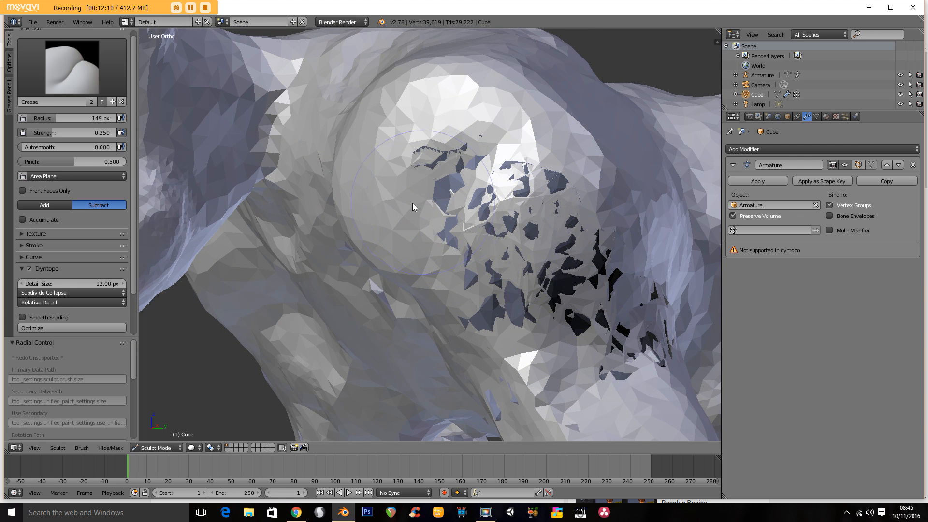
{"action": "middle_click_drag", "start_coordinate": [412, 204], "coordinate": [582, 226], "text": "shift"}
{"action": "scroll", "coordinate": [406, 216], "scroll_direction": "down", "scroll_amount": 2}
{"action": "middle_click_drag", "start_coordinate": [382, 222], "coordinate": [489, 270], "text": "shift"}
{"action": "scroll", "coordinate": [474, 227], "scroll_direction": "up", "scroll_amount": 2}
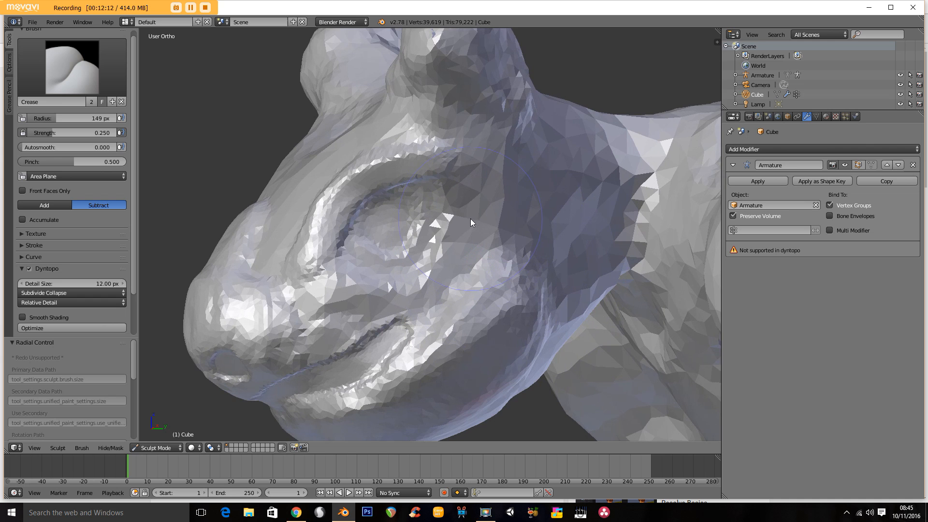
- Carve a short Crease stroke at the rear corner of the creature's eye socket
{"action": "middle_click_drag", "start_coordinate": [470, 218], "coordinate": [306, 206]}
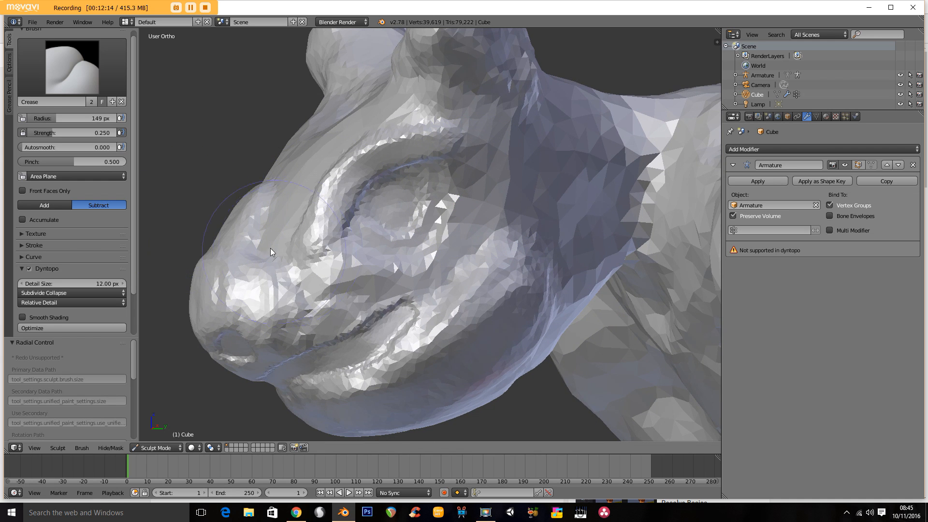
{"action": "middle_click_drag", "start_coordinate": [460, 232], "coordinate": [233, 261]}
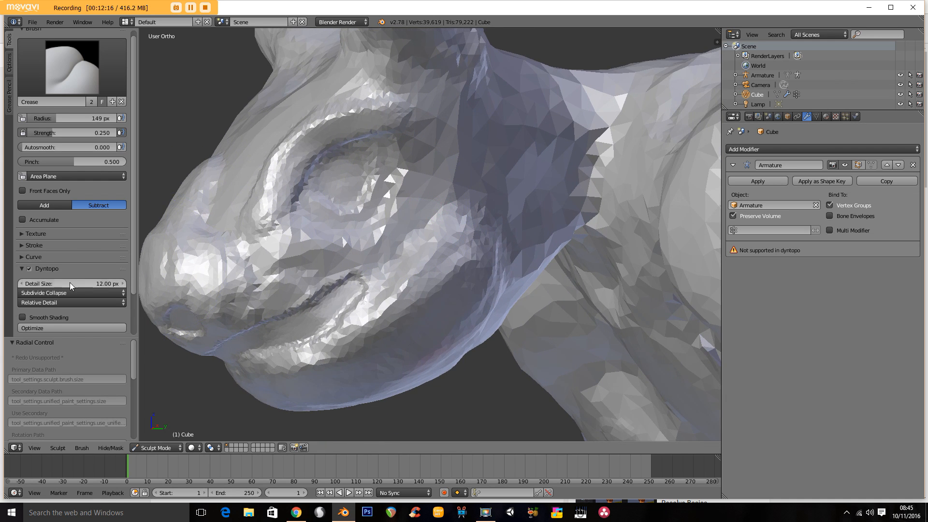
{"action": "middle_click_drag", "start_coordinate": [349, 153], "coordinate": [341, 127], "text": "ctrl"}
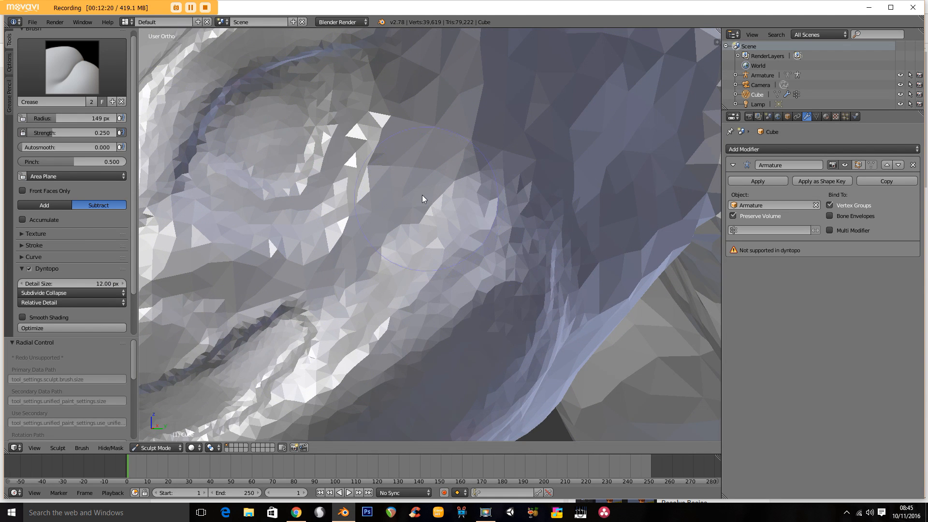
{"action": "scroll", "coordinate": [419, 179], "scroll_direction": "up", "scroll_amount": 2}
{"action": "scroll", "coordinate": [419, 179], "scroll_direction": "up", "scroll_amount": 2}
{"action": "middle_click_drag", "start_coordinate": [337, 178], "coordinate": [546, 247], "text": "shift"}
{"action": "mouse_move", "coordinate": [390, 133]}
{"action": "left_mouse_down"}
{"action": "mouse_move", "coordinate": [329, 175]}
{"action": "mouse_move", "coordinate": [387, 101]}
{"action": "mouse_move", "coordinate": [360, 154]}
{"action": "left_mouse_up"}
- Switch to the Clay Strips brush and build up a raised lower eyelid inside the eye socket
{"action": "left_click", "coordinate": [120, 81]}
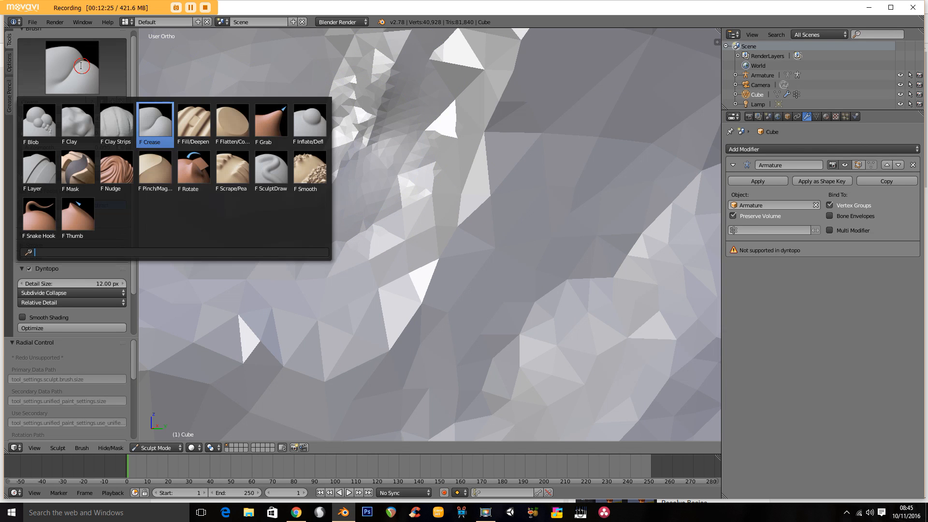
{"action": "left_click", "coordinate": [108, 122]}
{"action": "mouse_move", "coordinate": [361, 117]}
{"action": "left_mouse_down"}
{"action": "mouse_move", "coordinate": [342, 176]}
{"action": "mouse_move", "coordinate": [405, 165]}
{"action": "left_mouse_up"}
{"action": "middle_click_drag", "start_coordinate": [394, 151], "coordinate": [475, 184], "text": "shift"}
{"action": "middle_click_drag", "start_coordinate": [481, 188], "coordinate": [454, 112], "text": "ctrl"}
{"action": "mouse_move", "coordinate": [445, 87]}
{"action": "left_mouse_down"}
{"action": "mouse_move", "coordinate": [379, 121]}
{"action": "mouse_move", "coordinate": [456, 95]}
{"action": "left_mouse_up"}
{"action": "mouse_move", "coordinate": [456, 94]}
{"action": "middle_mouse_down", "text": "shift"}
{"action": "mouse_move", "coordinate": [494, 218]}
{"action": "mouse_move", "coordinate": [472, 138]}
{"action": "middle_mouse_up", "text": "shift"}
{"action": "mouse_move", "coordinate": [485, 211]}
{"action": "left_mouse_down"}
{"action": "mouse_move", "coordinate": [417, 229]}
{"action": "mouse_move", "coordinate": [473, 217]}
{"action": "left_mouse_up"}
- Extend the lower eyelid ridge toward both corners of the eye with more Clay Strips strokes
{"action": "mouse_move", "coordinate": [478, 216]}
{"action": "middle_mouse_down", "text": "ctrl"}
{"action": "mouse_move", "coordinate": [503, 365]}
{"action": "mouse_move", "coordinate": [544, 300]}
{"action": "mouse_move", "coordinate": [570, 61]}
{"action": "mouse_move", "coordinate": [550, 70]}
{"action": "middle_mouse_up", "text": "ctrl"}
{"action": "mouse_move", "coordinate": [477, 87]}
{"action": "middle_mouse_down", "text": "ctrl"}
{"action": "mouse_move", "coordinate": [490, 358]}
{"action": "mouse_move", "coordinate": [499, 50]}
{"action": "mouse_move", "coordinate": [488, 164]}
{"action": "mouse_move", "coordinate": [448, 258]}
{"action": "mouse_move", "coordinate": [441, 182]}
{"action": "middle_mouse_up", "text": "ctrl"}
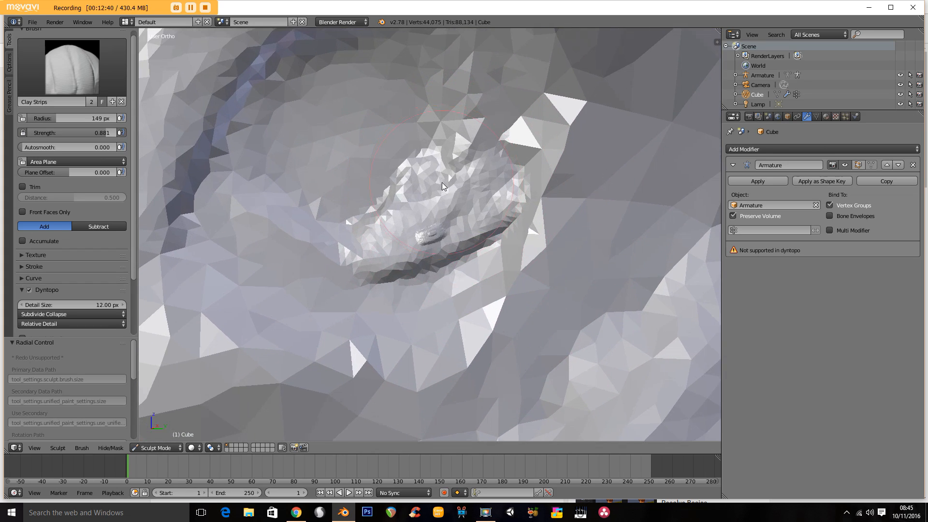
{"action": "mouse_move", "coordinate": [448, 237]}
{"action": "middle_mouse_down", "text": "ctrl"}
{"action": "mouse_move", "coordinate": [457, 221]}
{"action": "mouse_move", "coordinate": [454, 296]}
{"action": "mouse_move", "coordinate": [448, 230]}
{"action": "mouse_move", "coordinate": [452, 347]}
{"action": "mouse_move", "coordinate": [462, 286]}
{"action": "mouse_move", "coordinate": [455, 242]}
{"action": "middle_mouse_up", "text": "ctrl"}
{"action": "left_click_drag", "start_coordinate": [434, 250], "coordinate": [393, 266]}
{"action": "mouse_move", "coordinate": [451, 239]}
{"action": "left_mouse_down"}
{"action": "mouse_move", "coordinate": [290, 274]}
{"action": "mouse_move", "coordinate": [325, 270]}
{"action": "mouse_move", "coordinate": [525, 188]}
{"action": "left_mouse_up"}
{"action": "middle_click_drag", "start_coordinate": [507, 189], "coordinate": [454, 249], "text": "ctrl"}
{"action": "mouse_move", "coordinate": [449, 249]}
{"action": "left_mouse_down"}
{"action": "mouse_move", "coordinate": [533, 197]}
{"action": "mouse_move", "coordinate": [415, 280]}
{"action": "mouse_move", "coordinate": [476, 264]}
{"action": "mouse_move", "coordinate": [501, 227]}
{"action": "mouse_move", "coordinate": [467, 234]}
{"action": "mouse_move", "coordinate": [475, 247]}
{"action": "mouse_move", "coordinate": [505, 214]}
{"action": "mouse_move", "coordinate": [491, 211]}
{"action": "mouse_move", "coordinate": [498, 240]}
{"action": "left_mouse_up"}
- Refine the outer end of the lower eyelid with short Clay Strips strokes
{"action": "mouse_move", "coordinate": [490, 233]}
{"action": "middle_mouse_down"}
{"action": "mouse_move", "coordinate": [488, 246]}
{"action": "mouse_move", "coordinate": [499, 232]}
{"action": "middle_mouse_up"}
{"action": "mouse_move", "coordinate": [501, 220]}
{"action": "left_mouse_down"}
{"action": "mouse_move", "coordinate": [491, 228]}
{"action": "mouse_move", "coordinate": [445, 225]}
{"action": "mouse_move", "coordinate": [386, 249]}
{"action": "mouse_move", "coordinate": [485, 203]}
{"action": "left_mouse_up"}
{"action": "middle_click_drag", "start_coordinate": [484, 197], "coordinate": [485, 291], "text": "ctrl"}
{"action": "mouse_move", "coordinate": [425, 276]}
{"action": "middle_mouse_down"}
{"action": "mouse_move", "coordinate": [471, 273]}
{"action": "mouse_move", "coordinate": [492, 306]}
{"action": "mouse_move", "coordinate": [476, 285]}
{"action": "mouse_move", "coordinate": [455, 308]}
{"action": "mouse_move", "coordinate": [491, 312]}
{"action": "mouse_move", "coordinate": [483, 280]}
{"action": "mouse_move", "coordinate": [416, 264]}
{"action": "mouse_move", "coordinate": [391, 152]}
{"action": "middle_mouse_up"}
{"action": "scroll", "coordinate": [452, 269], "scroll_direction": "up", "scroll_amount": 3}
{"action": "mouse_move", "coordinate": [391, 152]}
{"action": "left_mouse_down"}
{"action": "mouse_move", "coordinate": [369, 241]}
{"action": "mouse_move", "coordinate": [387, 155]}
{"action": "left_mouse_up"}
{"action": "mouse_move", "coordinate": [395, 210]}
{"action": "middle_mouse_down"}
{"action": "mouse_move", "coordinate": [399, 153]}
{"action": "mouse_move", "coordinate": [422, 222]}
{"action": "mouse_move", "coordinate": [390, 236]}
{"action": "middle_mouse_up"}
{"action": "middle_click_drag", "start_coordinate": [498, 256], "coordinate": [414, 271]}
- Switch to Chrome, skim different stages of the "fat batman sculpting timelapse" video on YouTube, and return to Blender
{"action": "left_click", "coordinate": [282, 445]}
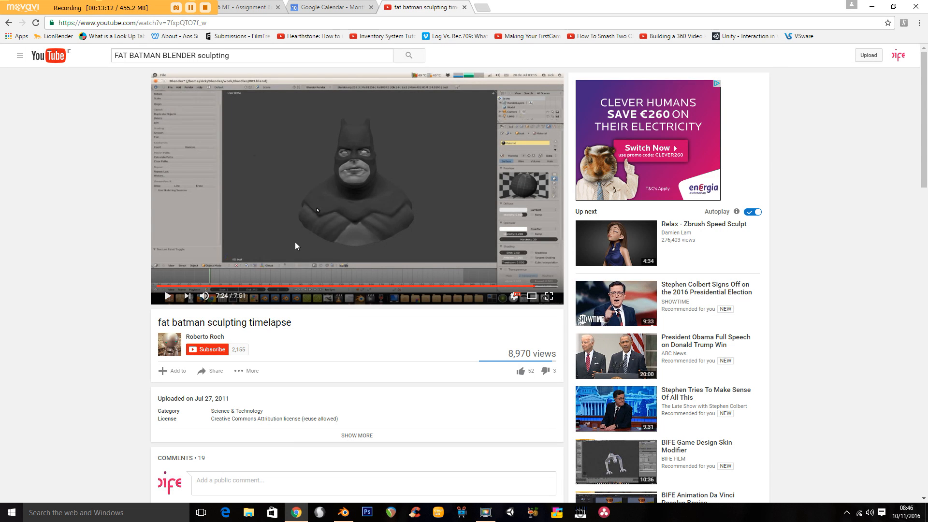
{"action": "scroll", "coordinate": [327, 257], "scroll_direction": "down", "scroll_amount": 2}
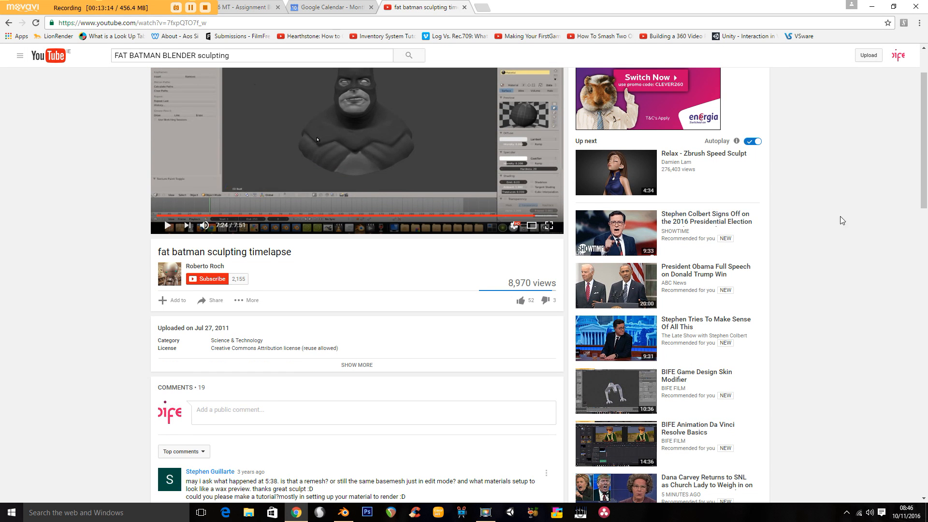
{"action": "scroll", "coordinate": [921, 153], "scroll_direction": "up", "scroll_amount": 2}
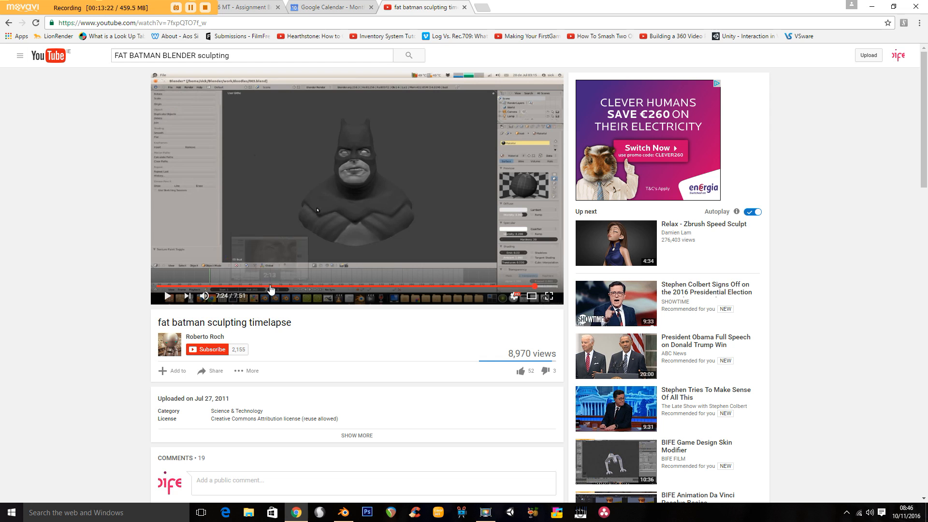
{"action": "left_click", "coordinate": [270, 288]}
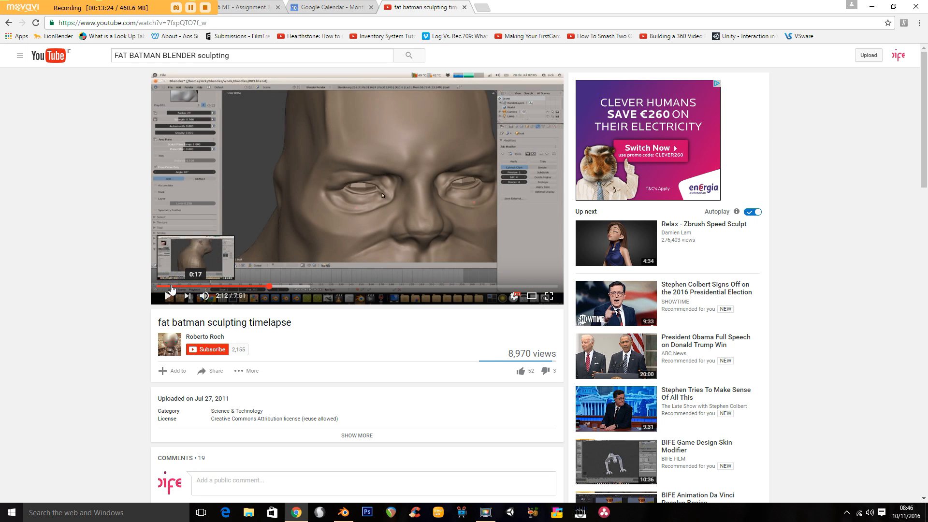
{"action": "left_click", "coordinate": [168, 287]}
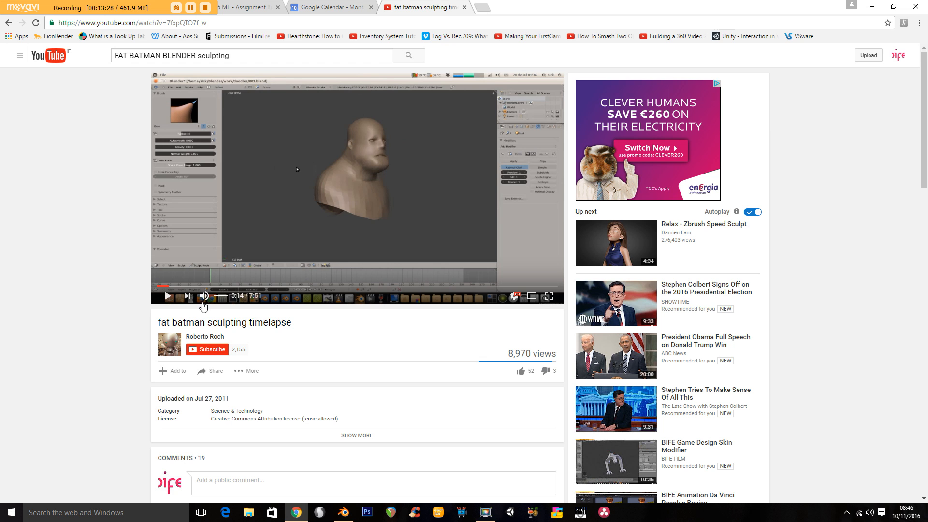
{"action": "left_click_drag", "start_coordinate": [510, 290], "coordinate": [524, 287]}
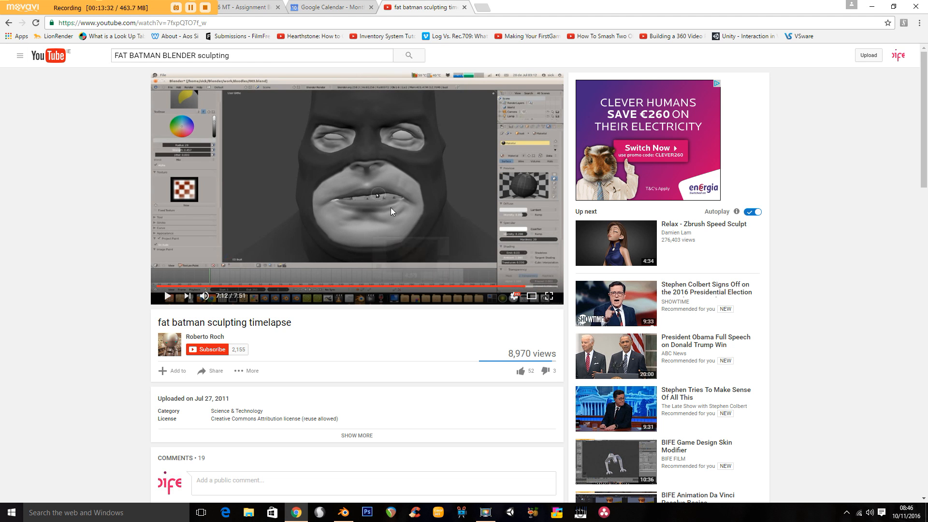
{"action": "left_click", "coordinate": [438, 286]}
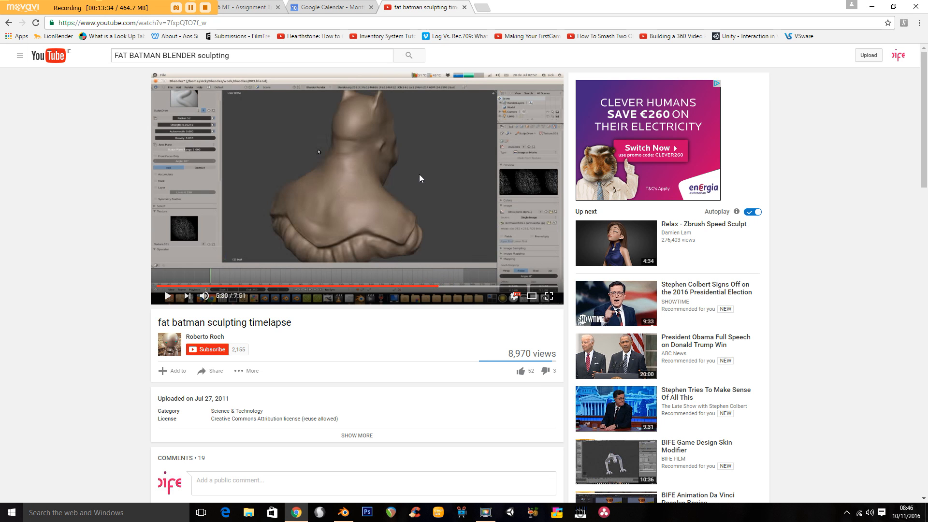
{"action": "left_click", "coordinate": [451, 286]}
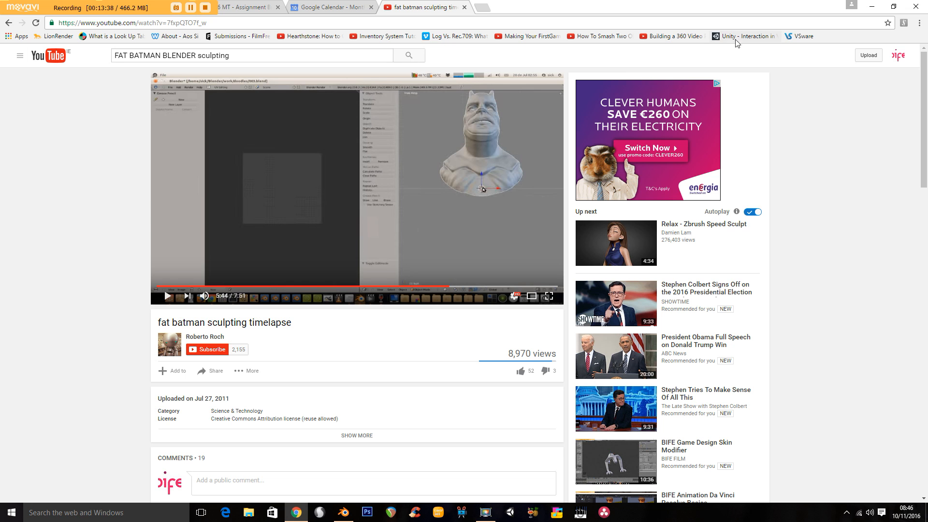
{"action": "left_click", "coordinate": [871, 7]}
{"action": "middle_click_drag", "start_coordinate": [445, 241], "coordinate": [377, 227]}
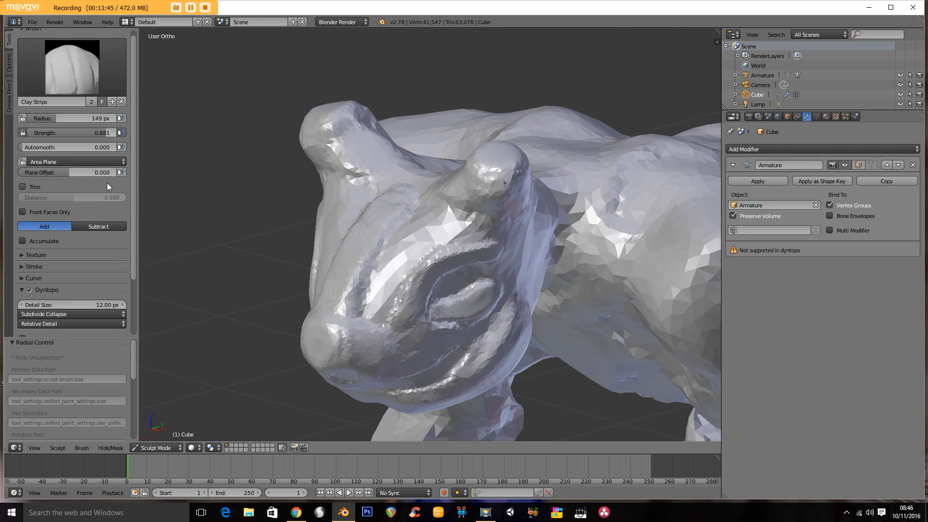
{"action": "left_click", "coordinate": [67, 77]}
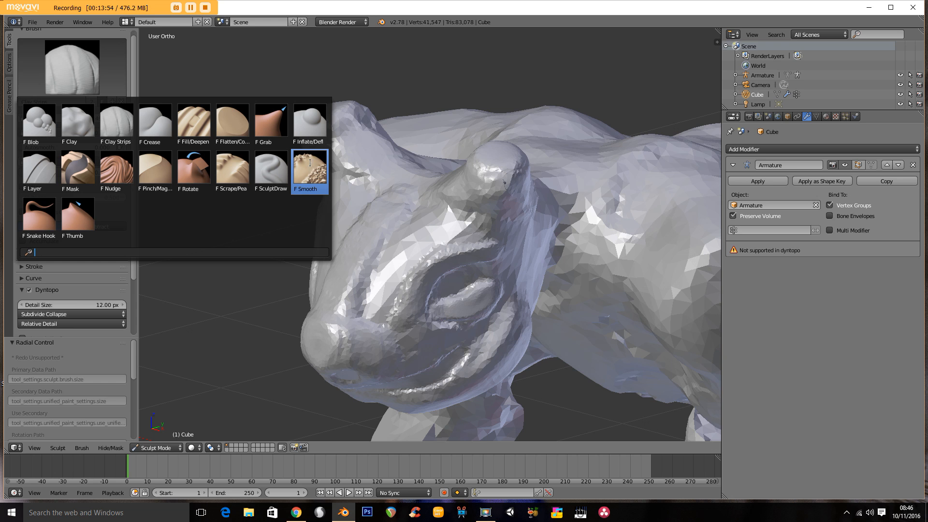
{"action": "left_click", "coordinate": [437, 236]}
- Build up the forehead between the brow and the ears with Clay Strips strokes
{"action": "middle_click_drag", "start_coordinate": [411, 244], "coordinate": [362, 166], "text": "ctrl"}
{"action": "mouse_move", "coordinate": [363, 166]}
{"action": "left_mouse_down"}
{"action": "mouse_move", "coordinate": [288, 195]}
{"action": "mouse_move", "coordinate": [355, 116]}
{"action": "mouse_move", "coordinate": [361, 93]}
{"action": "mouse_move", "coordinate": [222, 161]}
{"action": "mouse_move", "coordinate": [216, 216]}
{"action": "mouse_move", "coordinate": [275, 184]}
{"action": "mouse_move", "coordinate": [201, 218]}
{"action": "mouse_move", "coordinate": [216, 154]}
{"action": "left_mouse_up"}
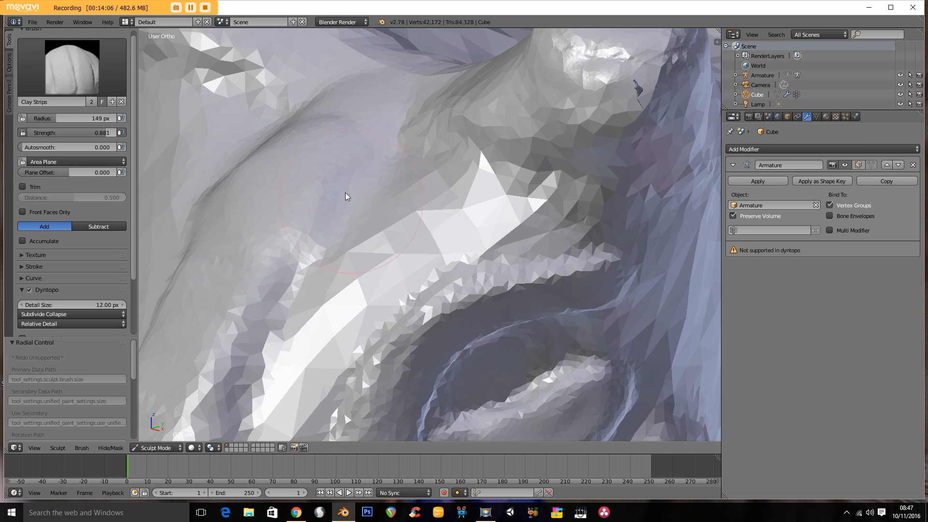
{"action": "mouse_move", "coordinate": [358, 127]}
{"action": "left_mouse_down"}
{"action": "mouse_move", "coordinate": [296, 174]}
{"action": "mouse_move", "coordinate": [383, 109]}
{"action": "mouse_move", "coordinate": [404, 81]}
{"action": "left_mouse_up"}
{"action": "scroll", "coordinate": [382, 107], "scroll_direction": "down", "scroll_amount": 4}
{"action": "scroll", "coordinate": [367, 143], "scroll_direction": "up", "scroll_amount": 3}
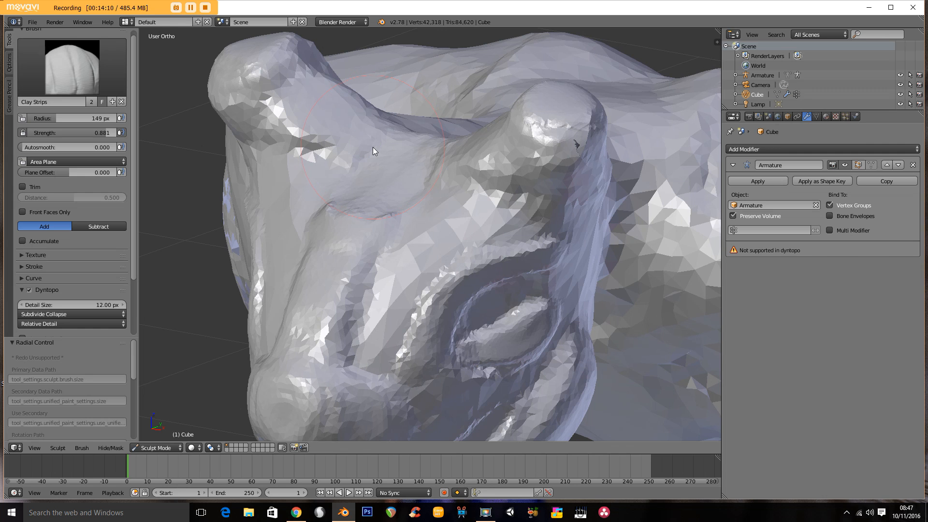
{"action": "mouse_move", "coordinate": [369, 187]}
{"action": "middle_mouse_down"}
{"action": "mouse_move", "coordinate": [360, 215]}
{"action": "mouse_move", "coordinate": [362, 193]}
{"action": "mouse_move", "coordinate": [411, 174]}
{"action": "mouse_move", "coordinate": [411, 212]}
{"action": "middle_mouse_up"}
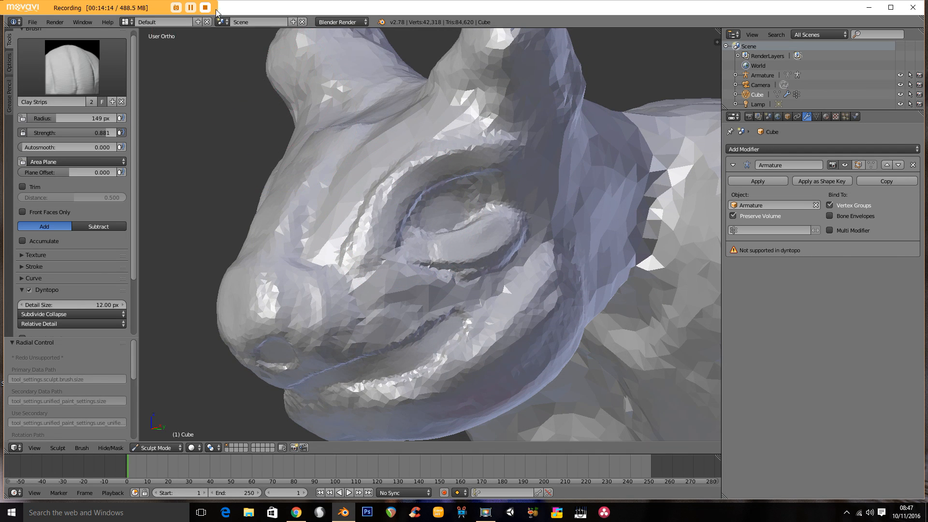